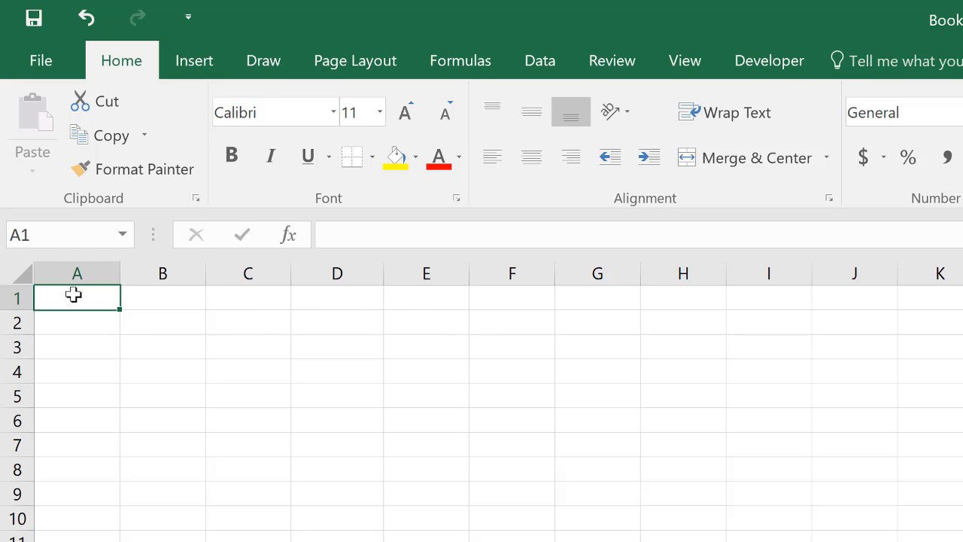
# - Enter the column headers Day in A1 and High Temperature in B1
pyautogui.write('Day')
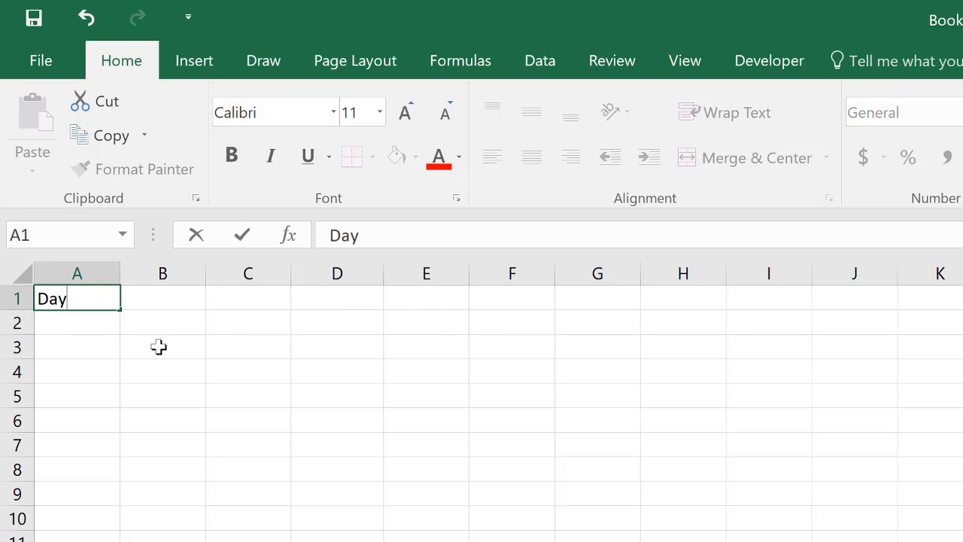
pyautogui.click(177, 275)
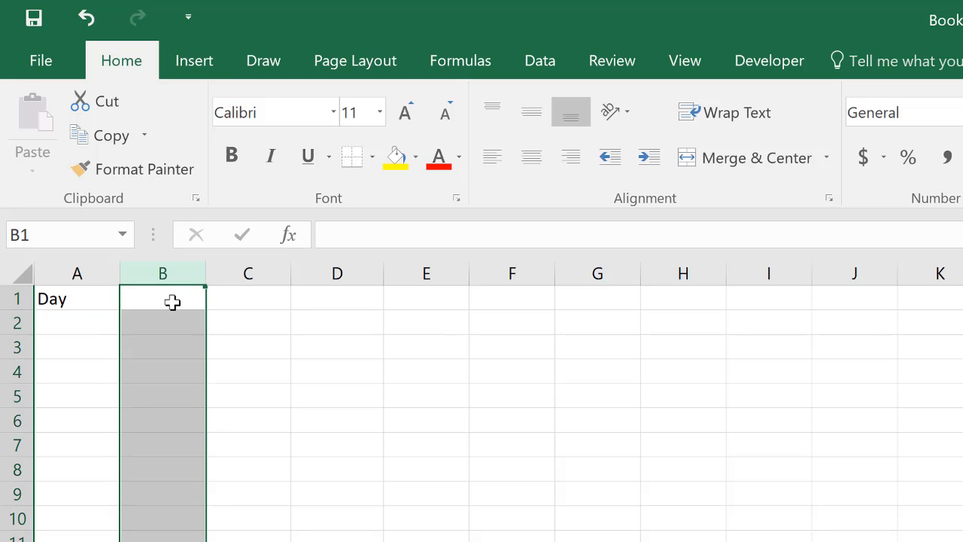
pyautogui.click(172, 301)
pyautogui.write('Hi')
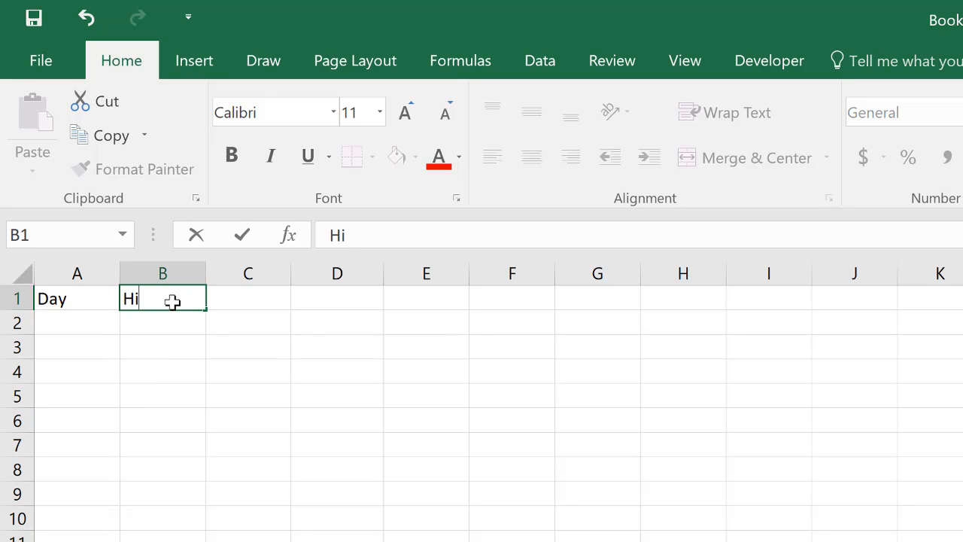
pyautogui.write('gh Tempoerature')
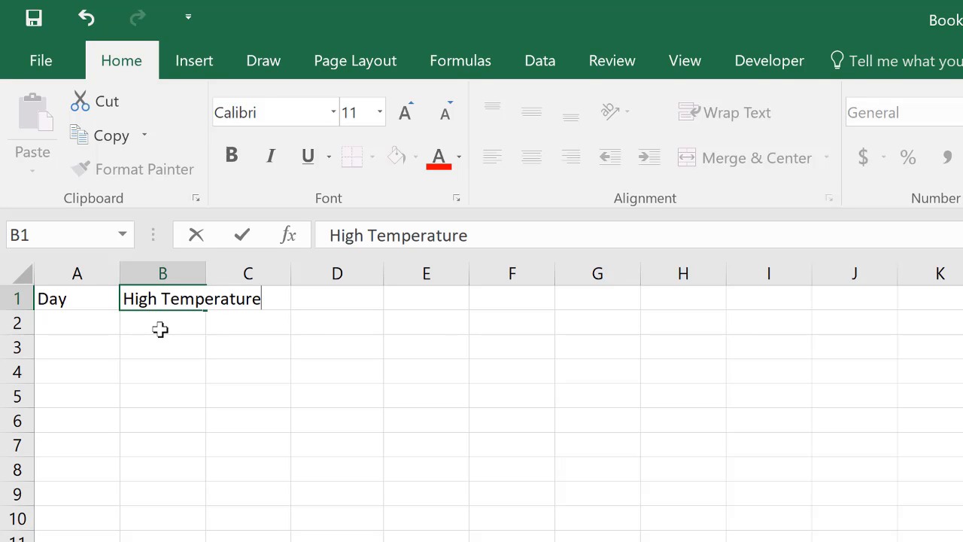
pyautogui.click(161, 329)
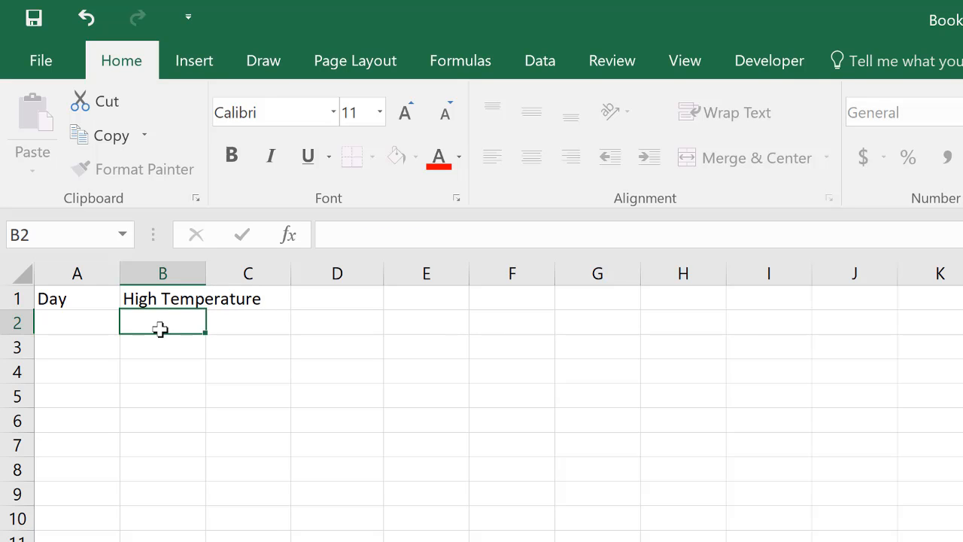
# - Add the headers Low Temperature in C1 and Conditions in D1
pyautogui.click(288, 294)
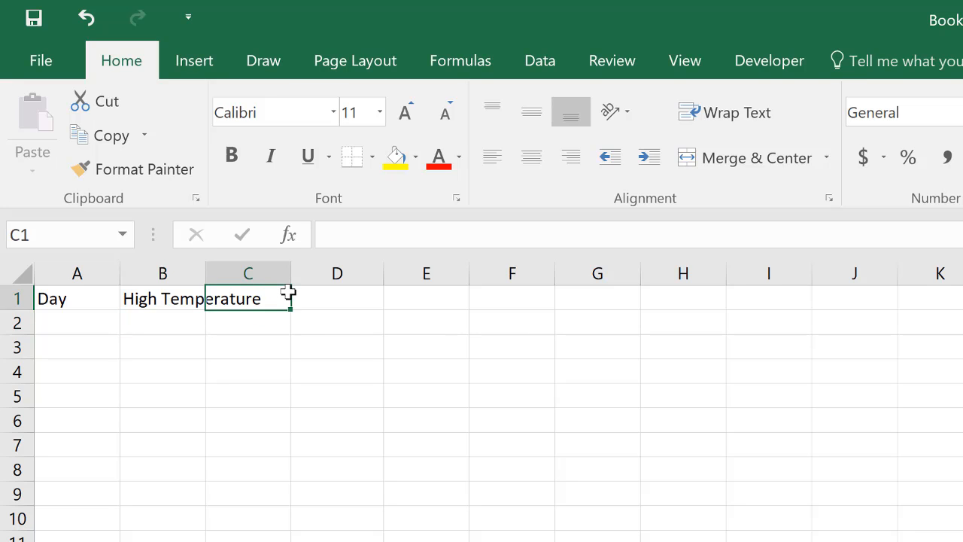
pyautogui.write('Low Temp')
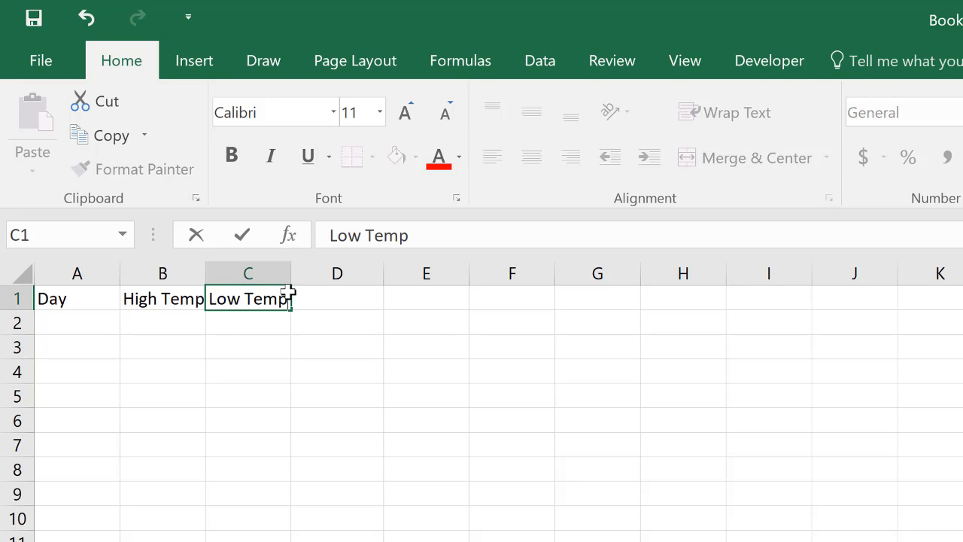
pyautogui.write('erature')
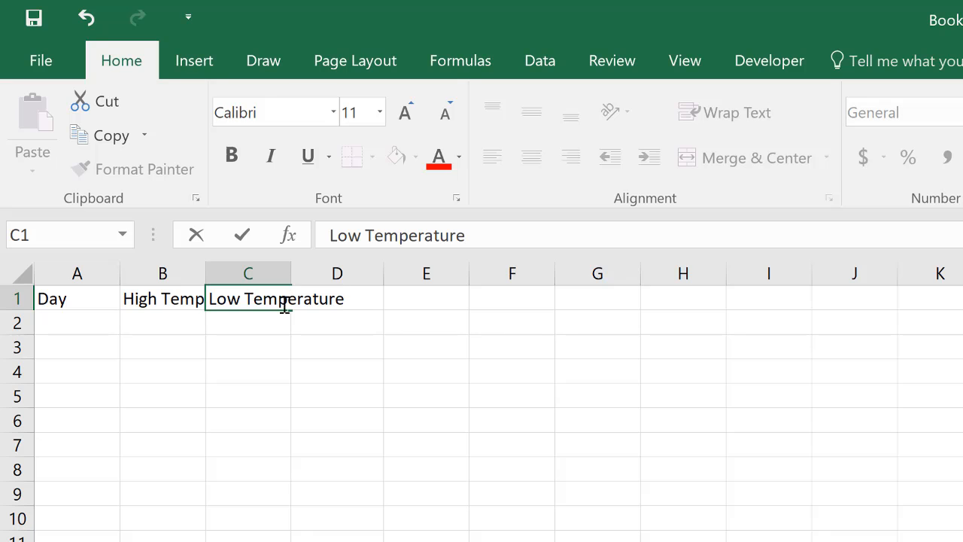
pyautogui.press('Return')
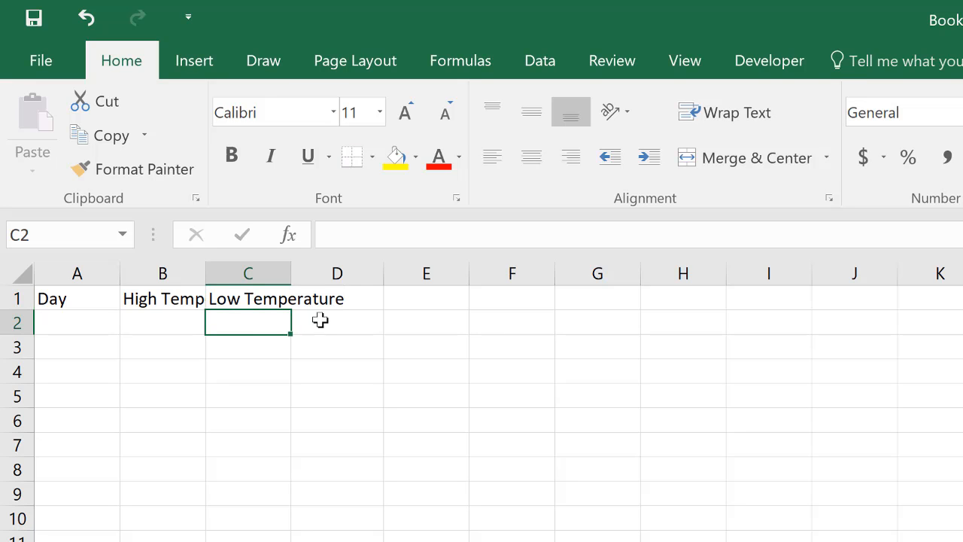
pyautogui.click(370, 298)
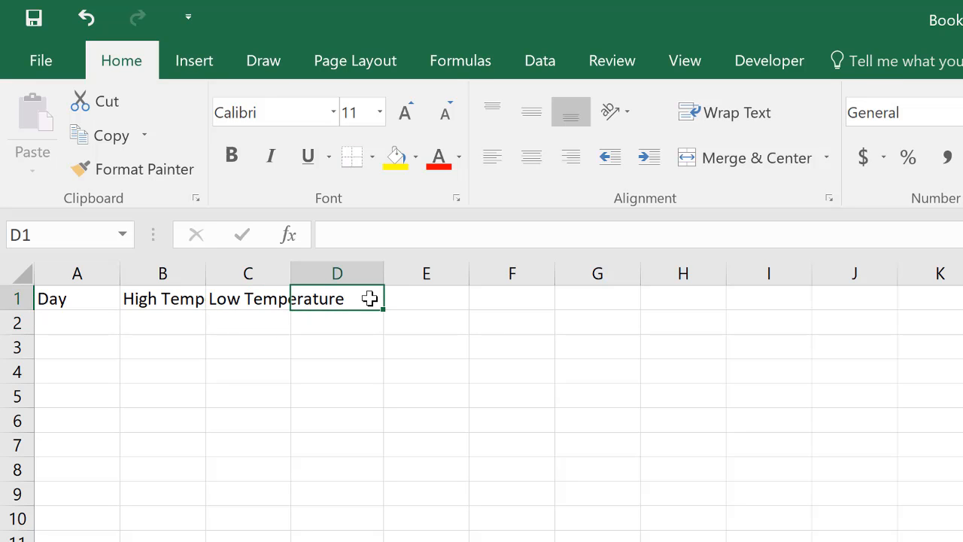
pyautogui.doubleClick(369, 299)
pyautogui.write('Conid')
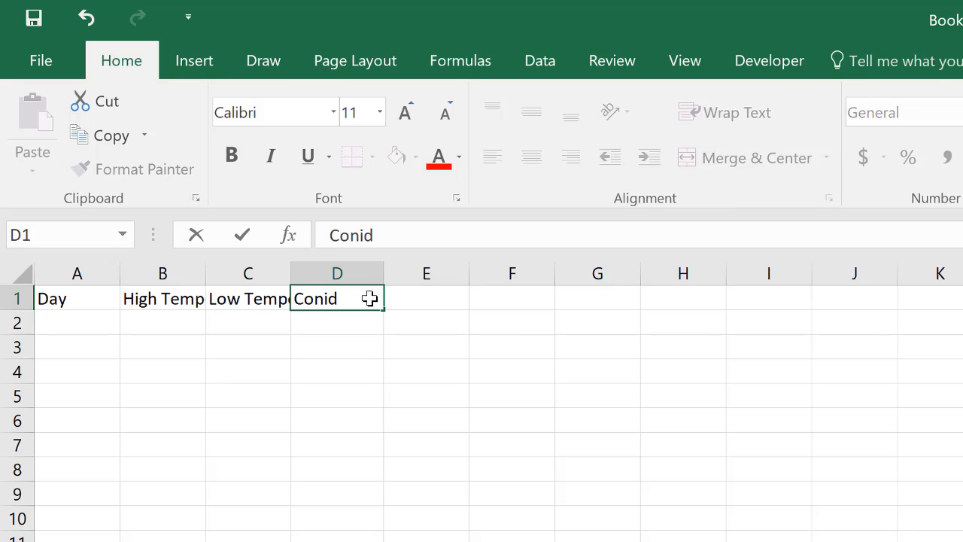
pyautogui.press('BackSpace')
pyautogui.press('BackSpace')
pyautogui.write('ditions')
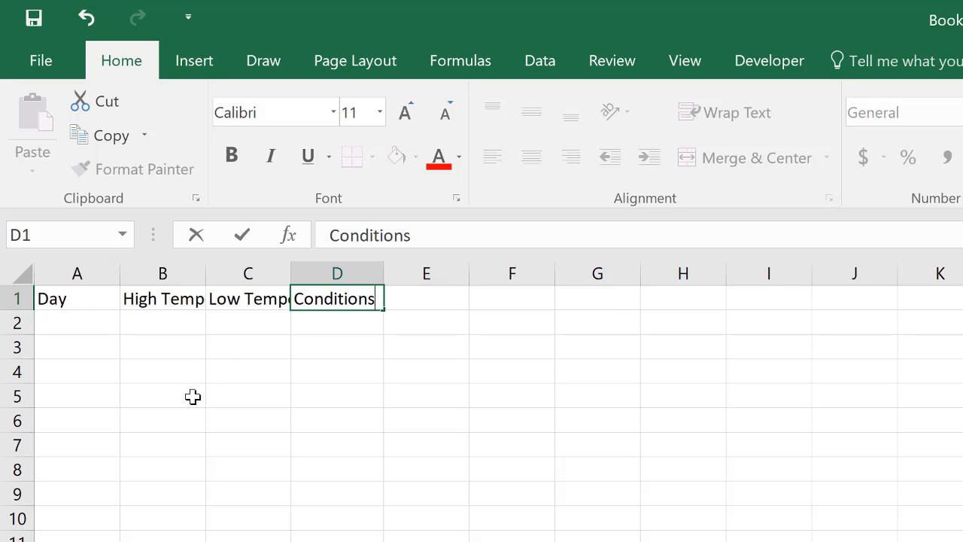
pyautogui.click(102, 331)
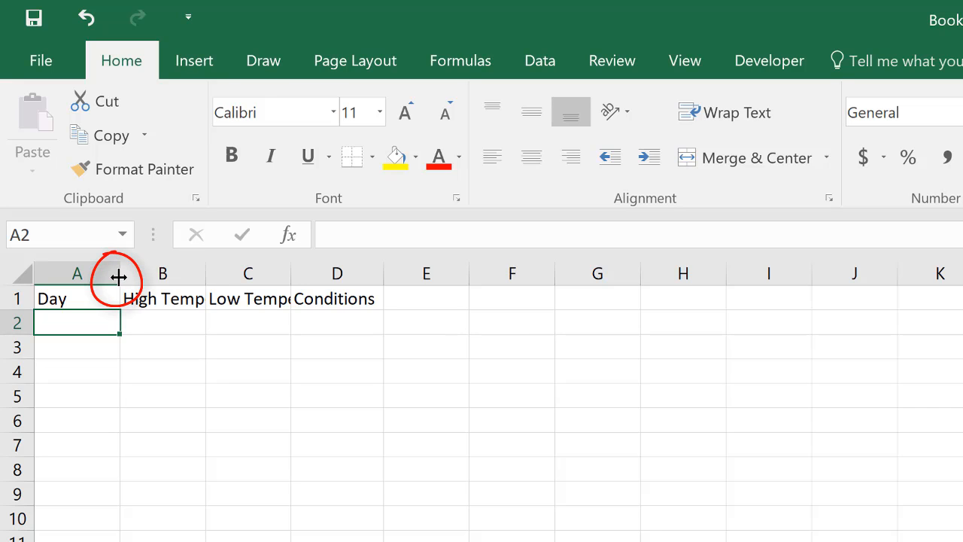
# - Narrow column A to fit Day and widen columns B and C to fit their full temperature headers
pyautogui.moveTo(118, 277); pyautogui.dragTo(79, 275)
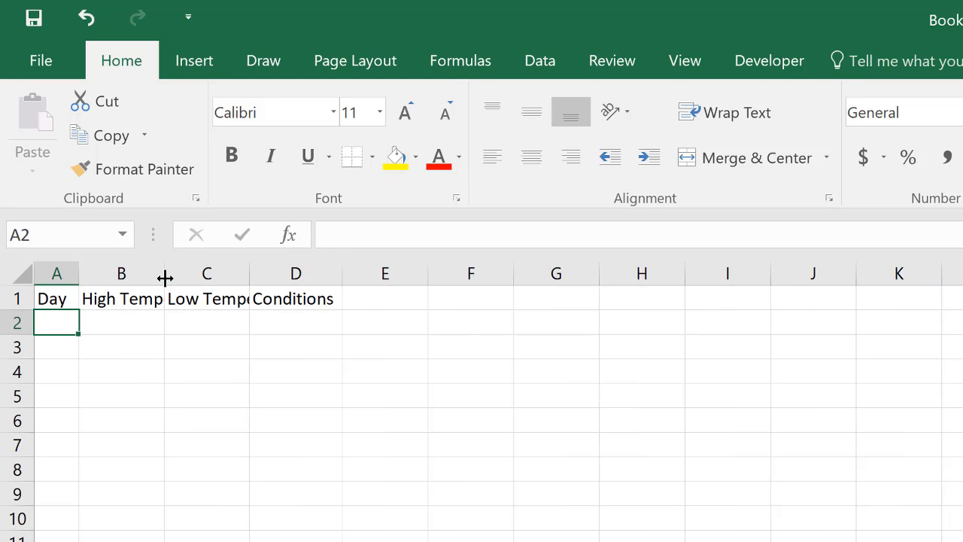
pyautogui.moveTo(164, 278); pyautogui.dragTo(224, 271)
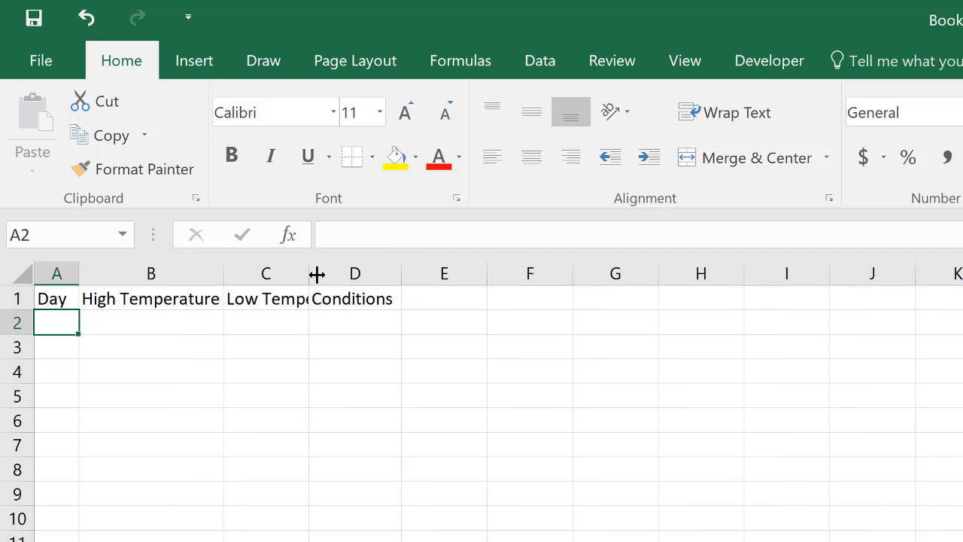
pyautogui.moveTo(312, 273); pyautogui.dragTo(370, 274)
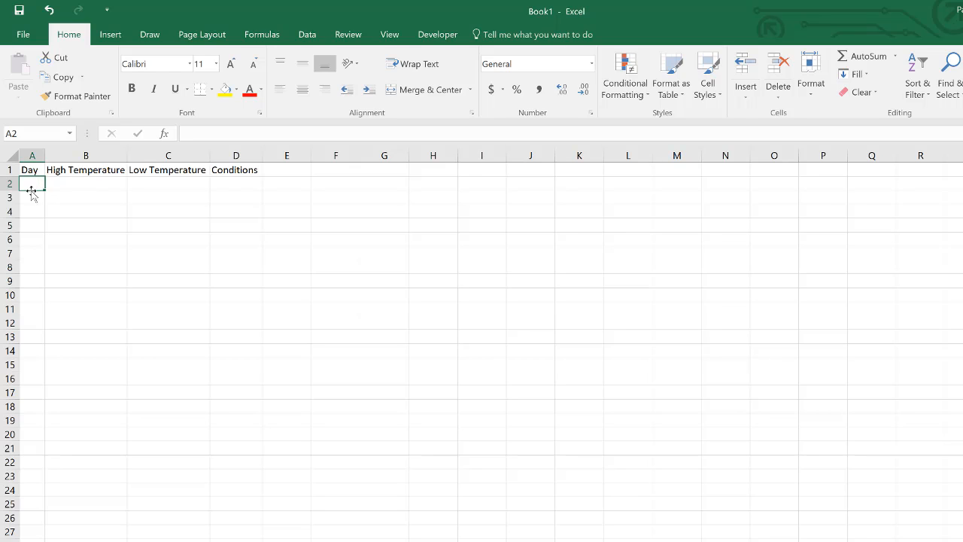
# - Enter 1 in A2 and fill it down to A25 as a series numbering the days 1 to 24
pyautogui.write('1')
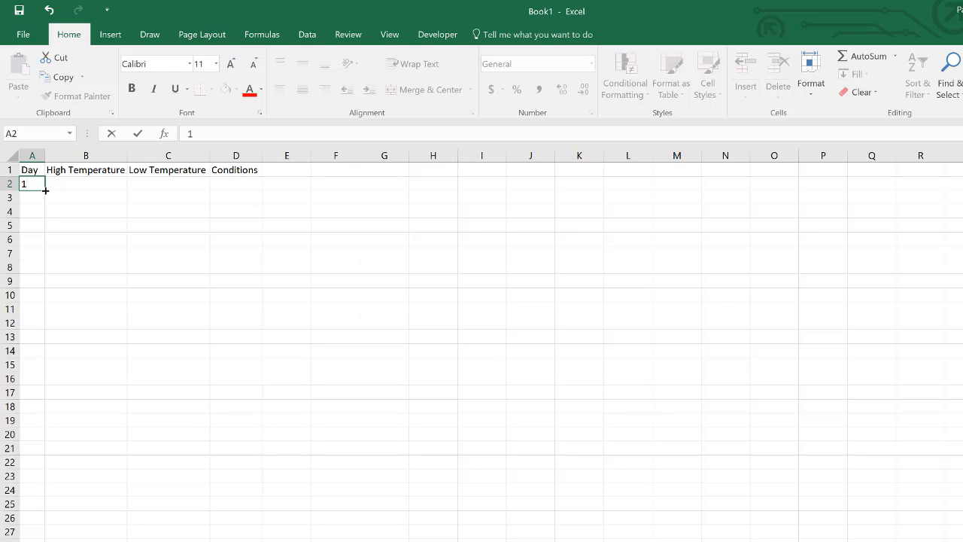
pyautogui.moveTo(45, 191); pyautogui.dragTo(34, 517)
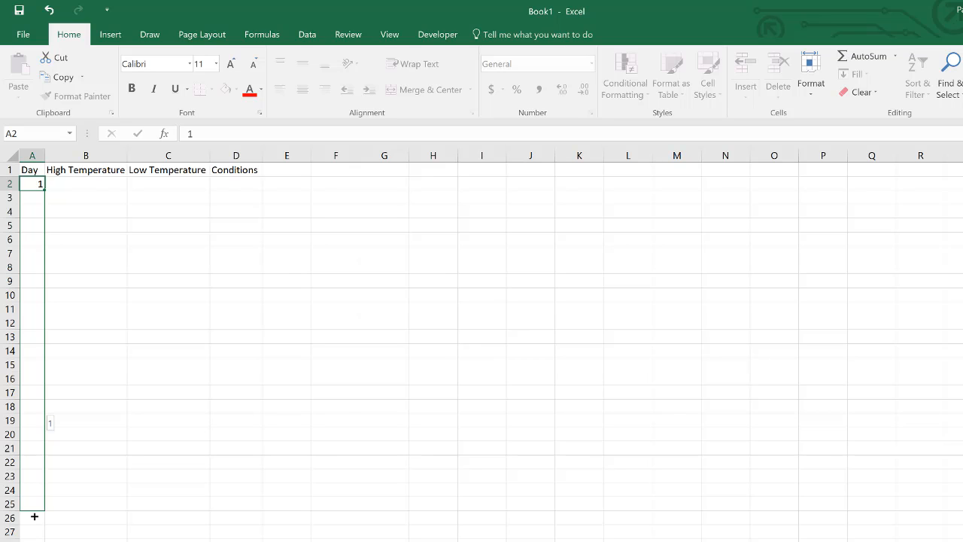
pyautogui.moveTo(34, 517); pyautogui.dragTo(34, 517)
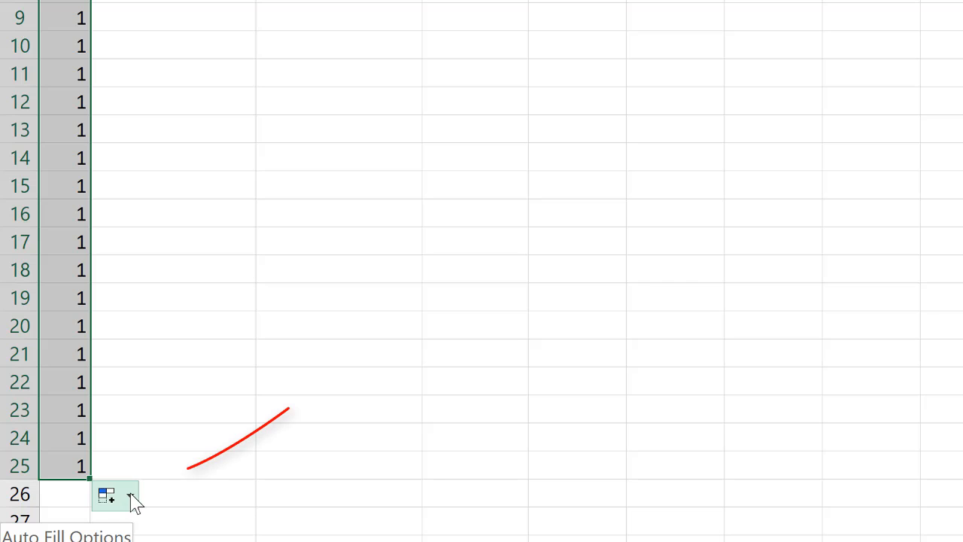
pyautogui.click(166, 448)
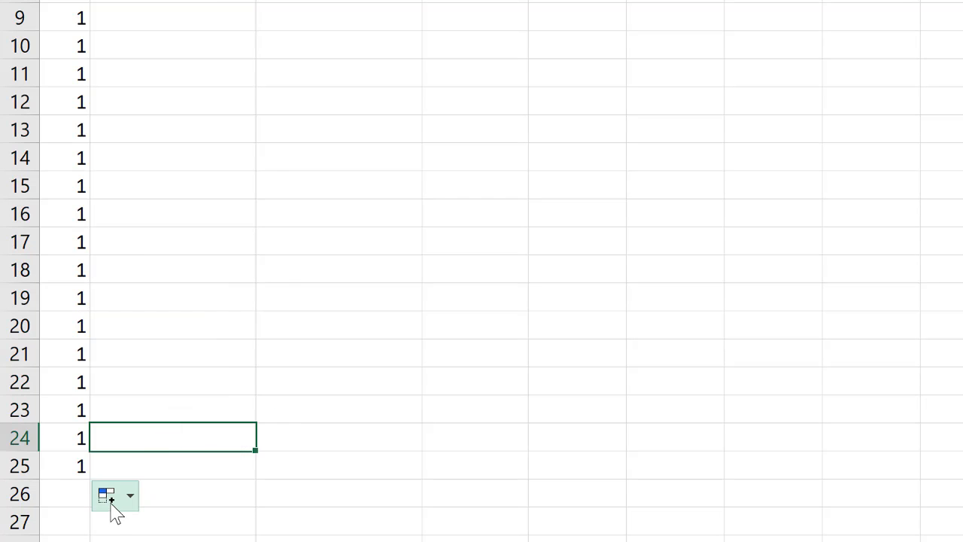
pyautogui.click(112, 508)
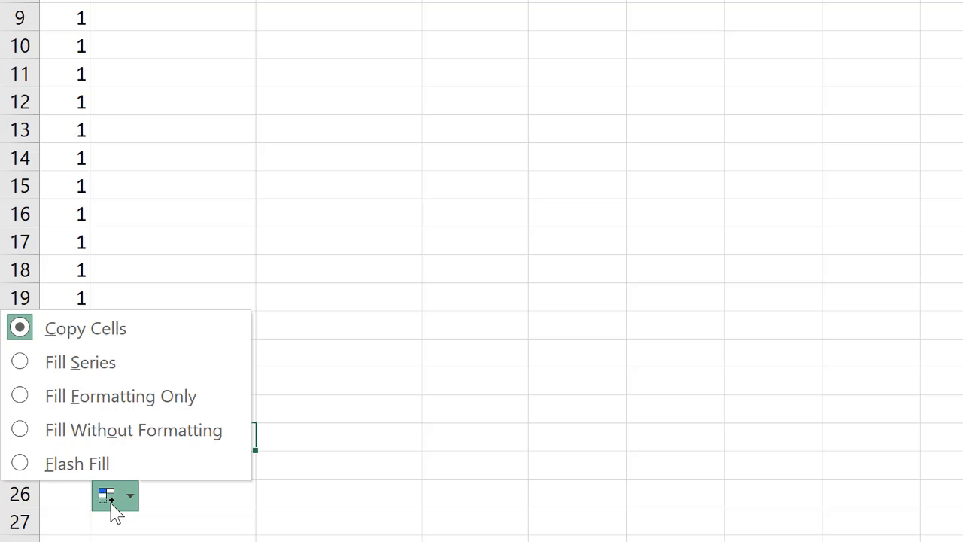
pyautogui.click(20, 364)
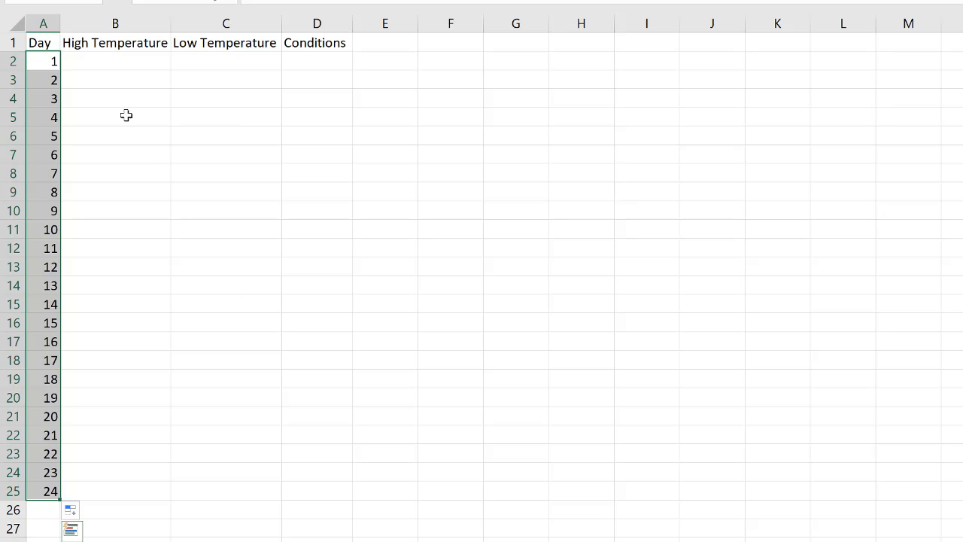
pyautogui.click(47, 85)
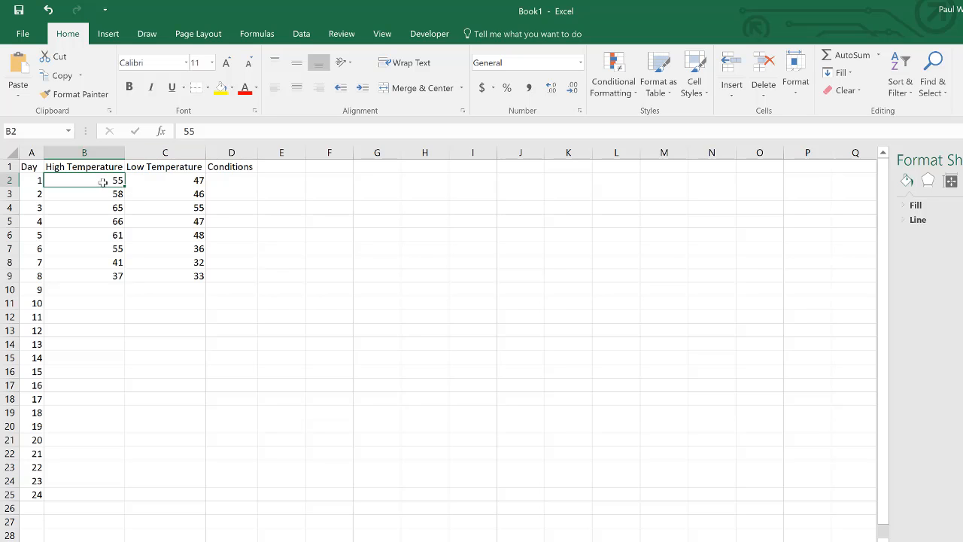
# - Insert a 2-D clustered column chart from the High Temperature cells B2 to B25
pyautogui.moveTo(105, 181); pyautogui.dragTo(100, 495)
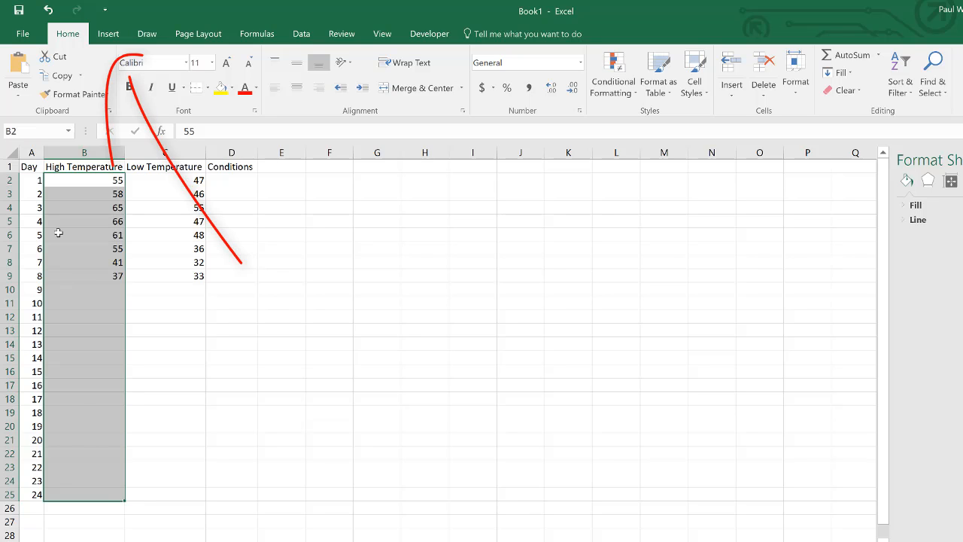
pyautogui.click(109, 35)
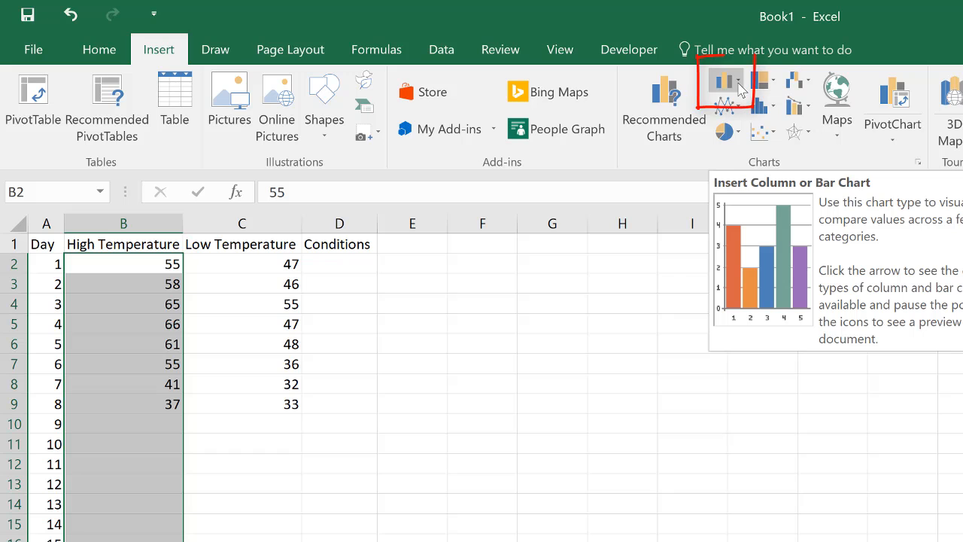
pyautogui.click(740, 85)
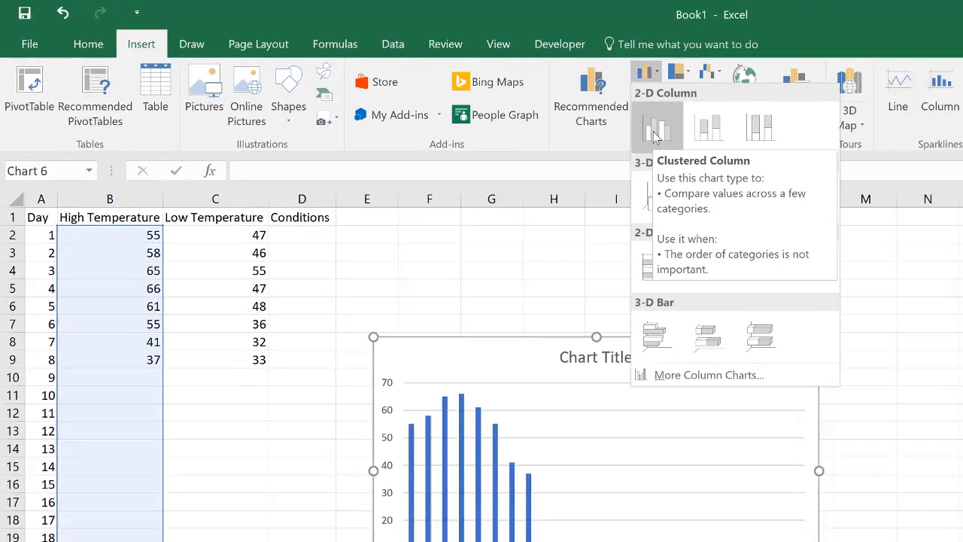
pyautogui.click(736, 151)
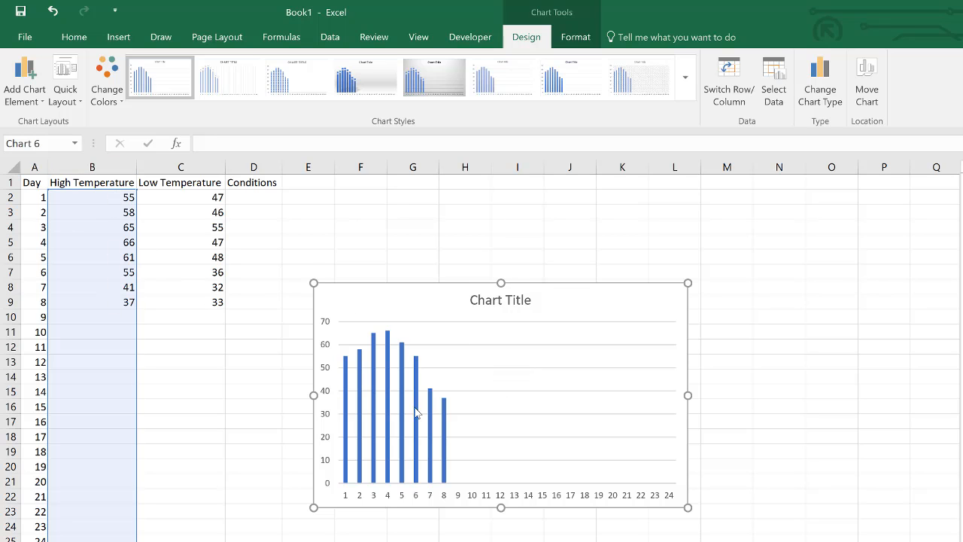
# - Enter 45 in B10 as the high temperature for day 9
pyautogui.click(118, 316)
pyautogui.write('45')
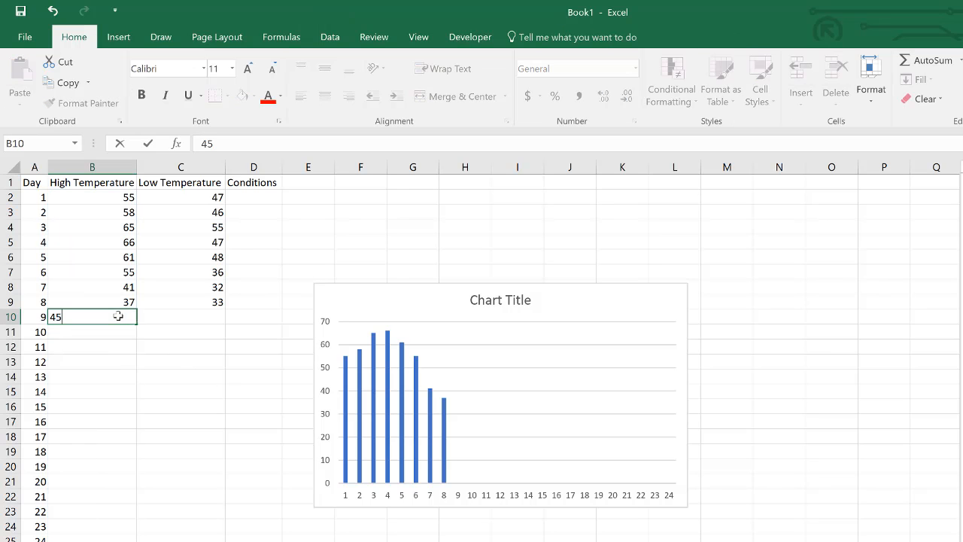
pyautogui.press('Return')
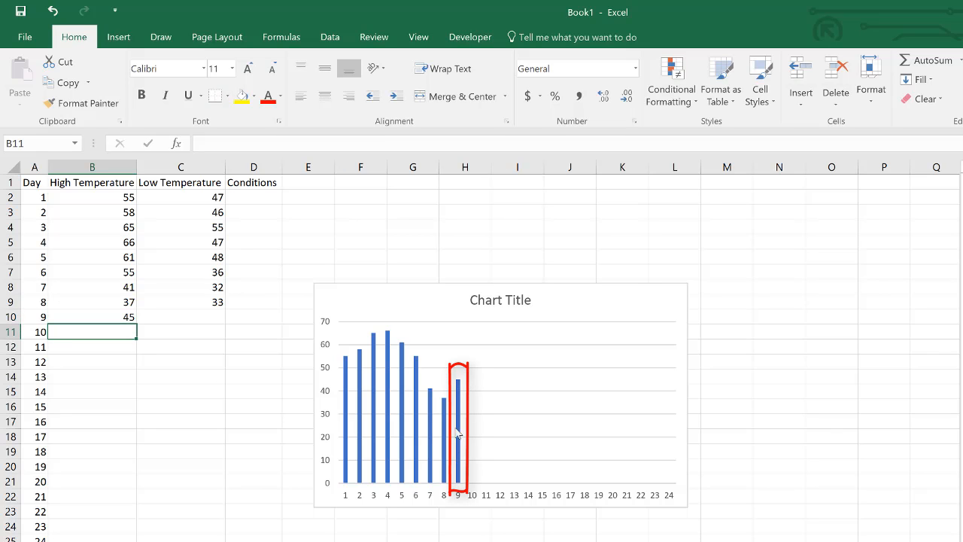
pyautogui.moveTo(456, 410)
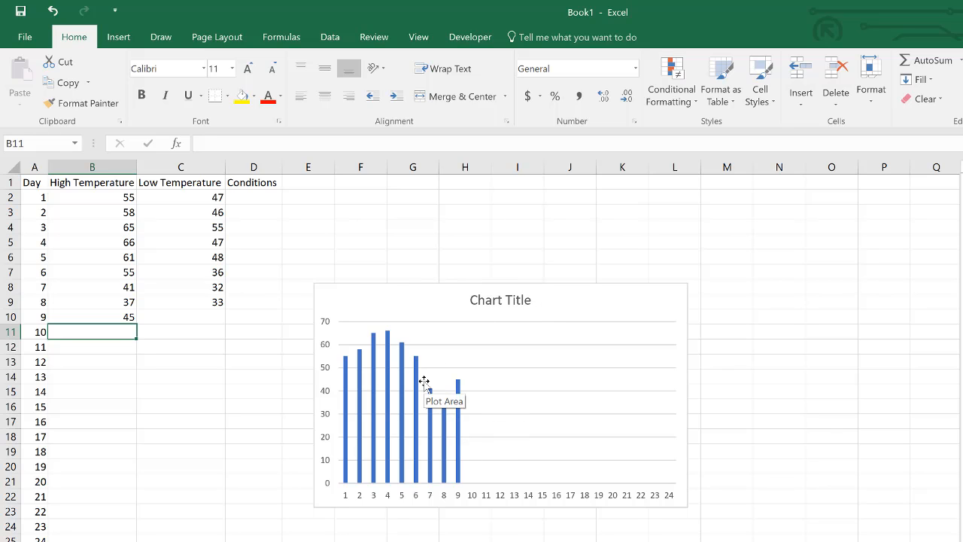
# - Replace the placeholder title of the column chart with High Temperature
pyautogui.click(514, 298)
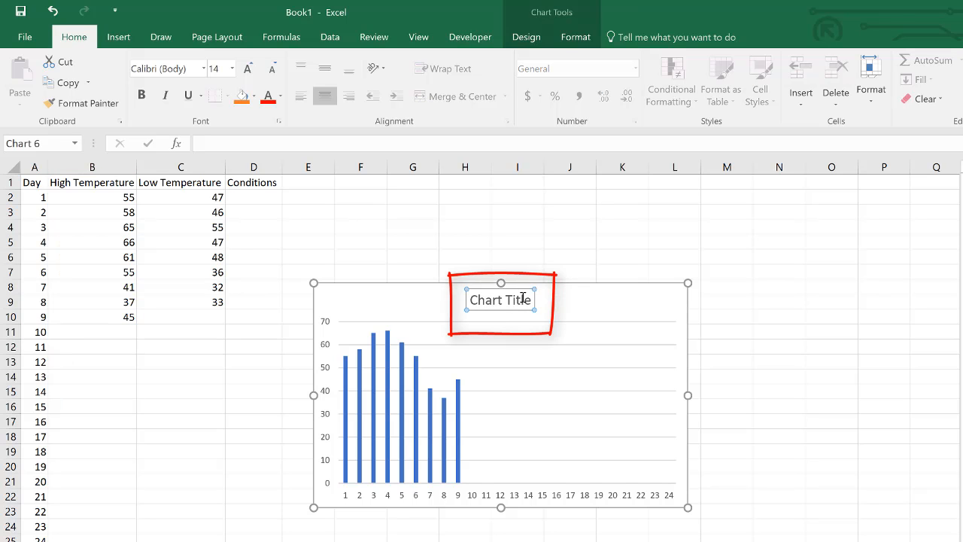
pyautogui.click(523, 298)
pyautogui.moveTo(533, 299); pyautogui.dragTo(482, 295)
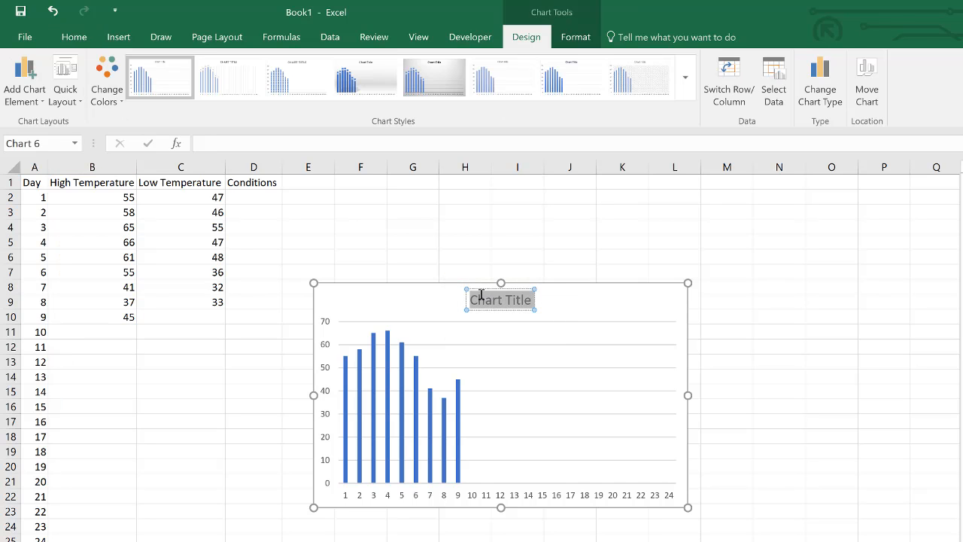
pyautogui.write('Hig')
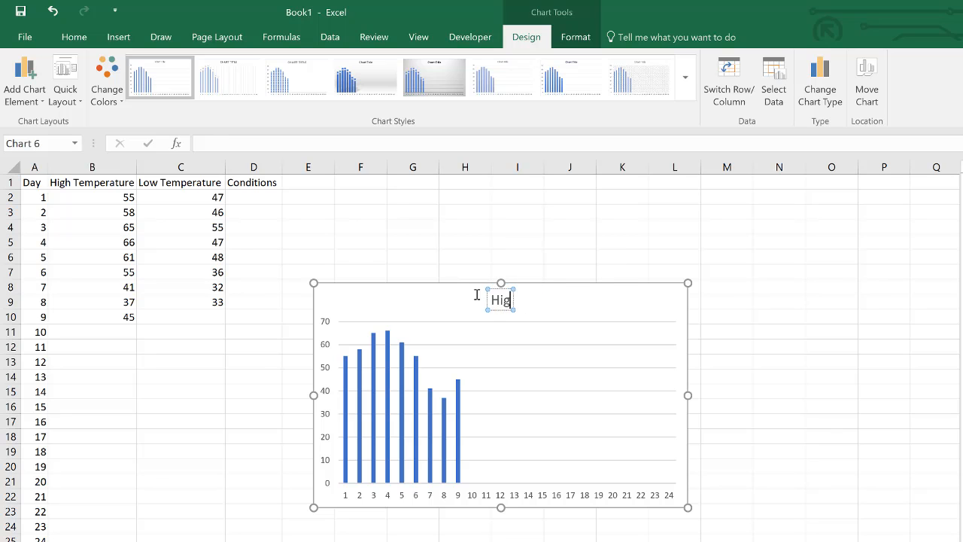
pyautogui.write('h Temperature')
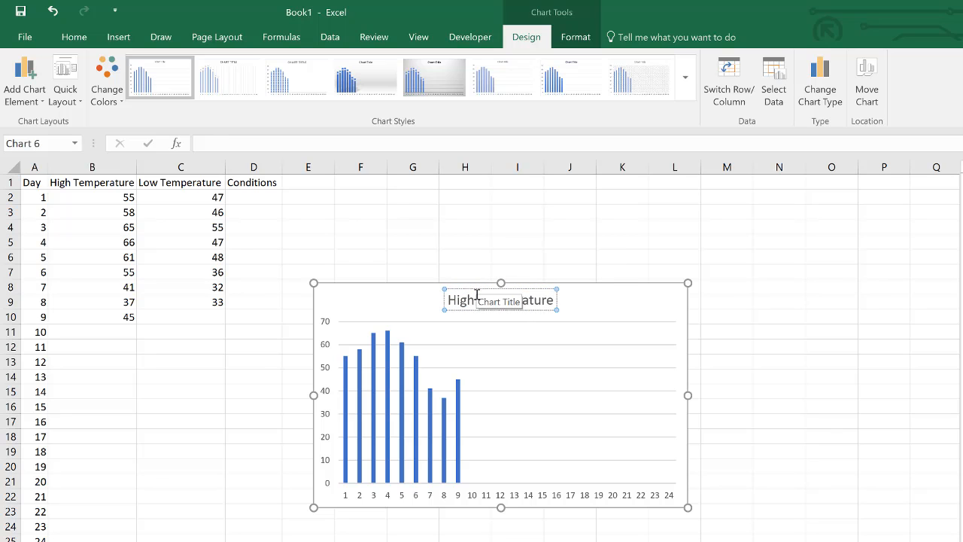
pyautogui.click(596, 304)
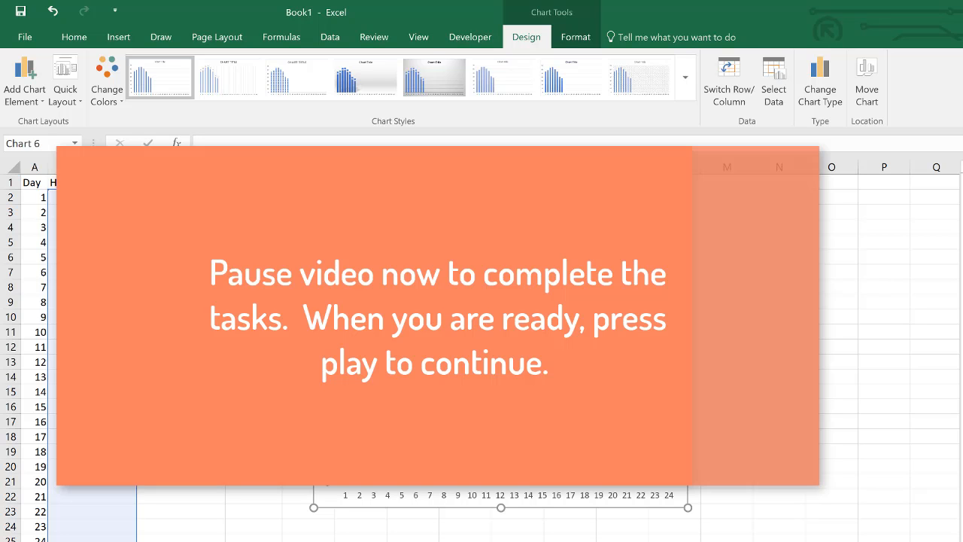
# - Add a primary horizontal axis title to the High Temperature chart and change its text to Day
pyautogui.click(675, 242)
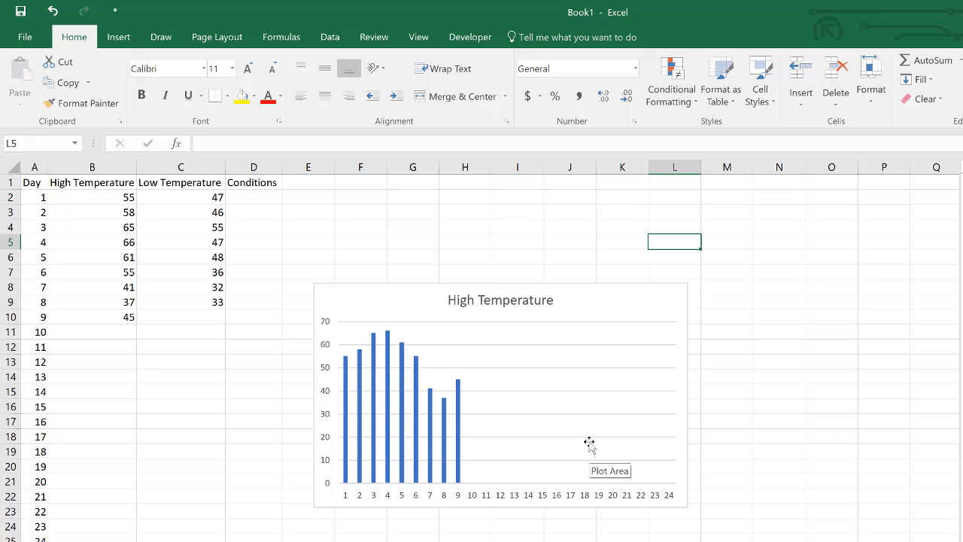
pyautogui.click(609, 298)
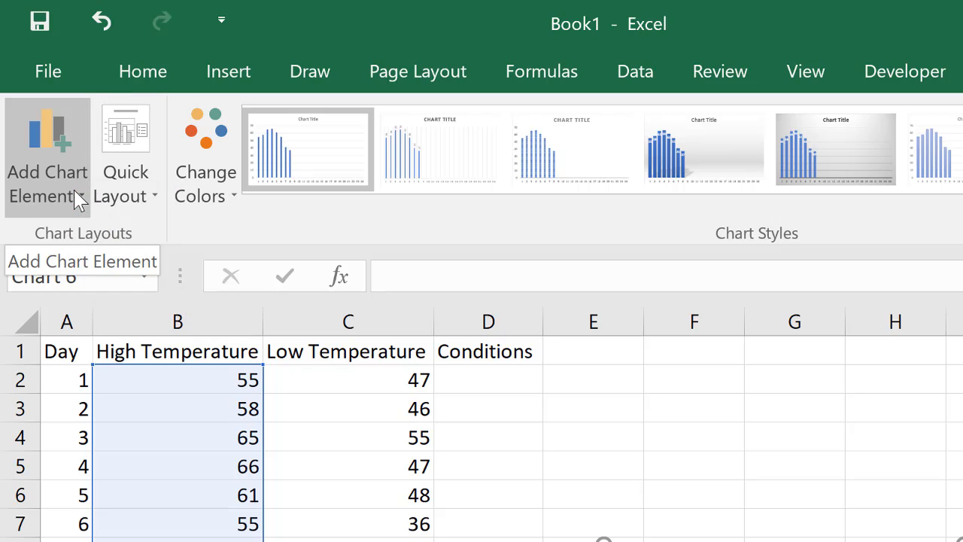
pyautogui.click(74, 189)
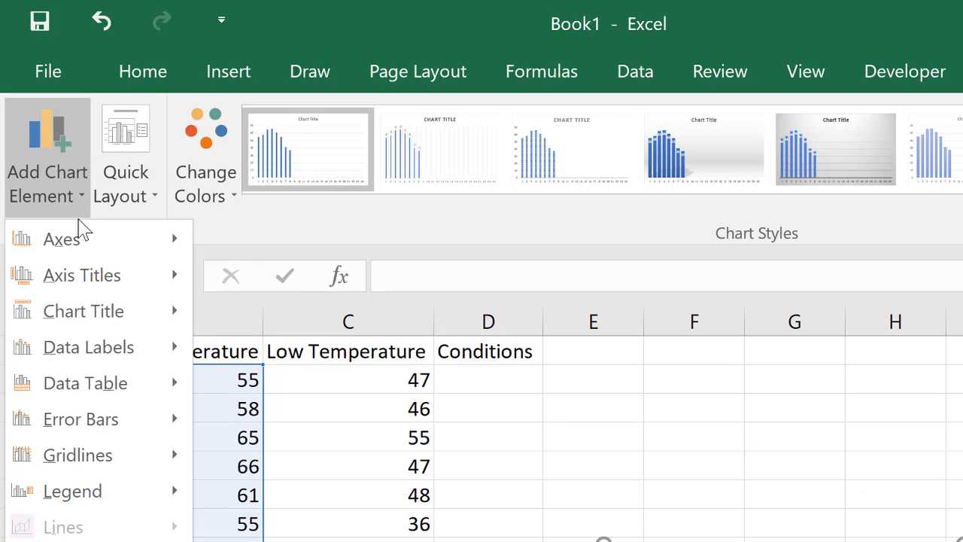
pyautogui.moveTo(93, 273)
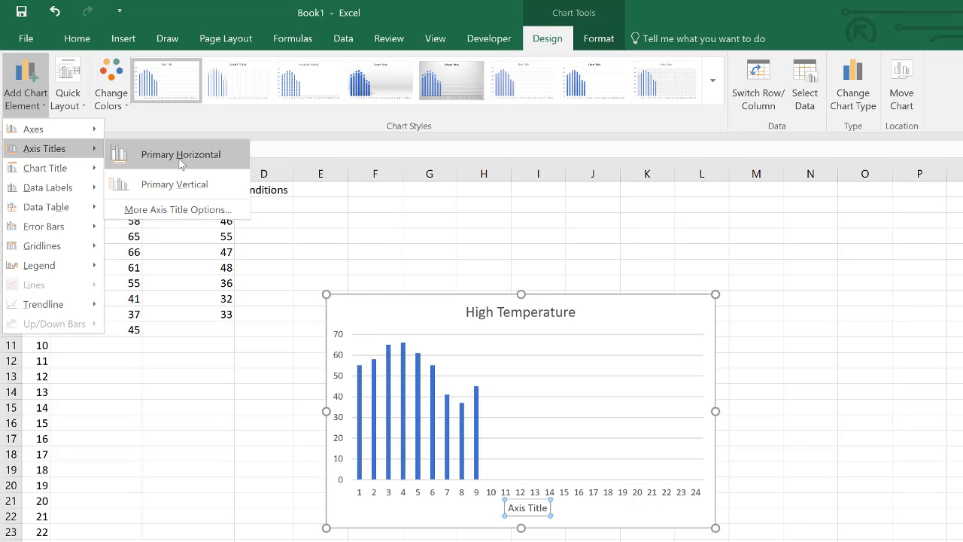
pyautogui.click(181, 155)
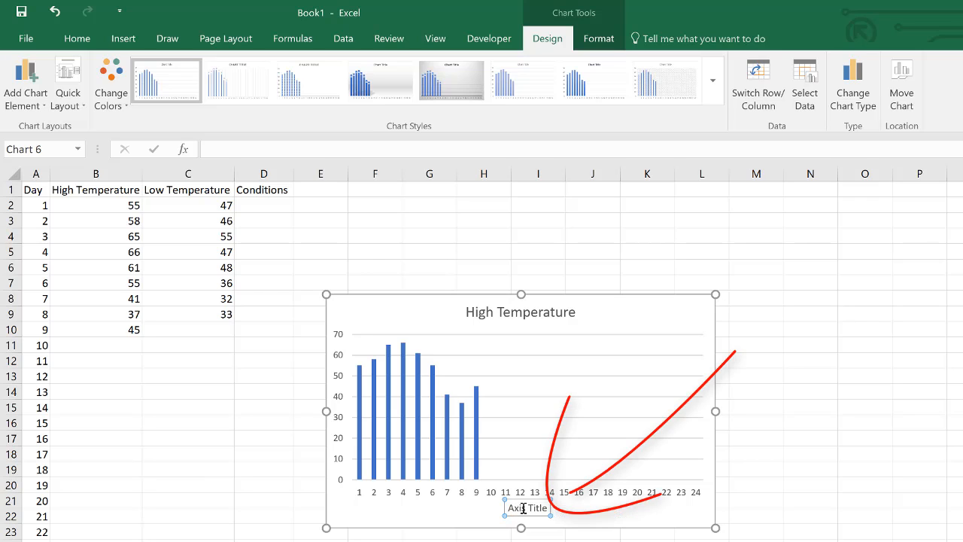
pyautogui.moveTo(509, 509); pyautogui.dragTo(526, 508)
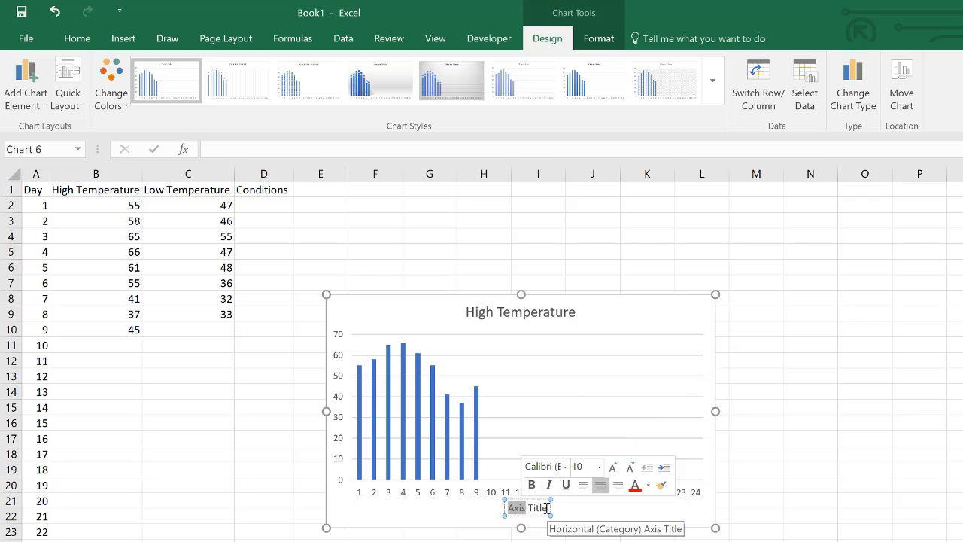
pyautogui.click(510, 509)
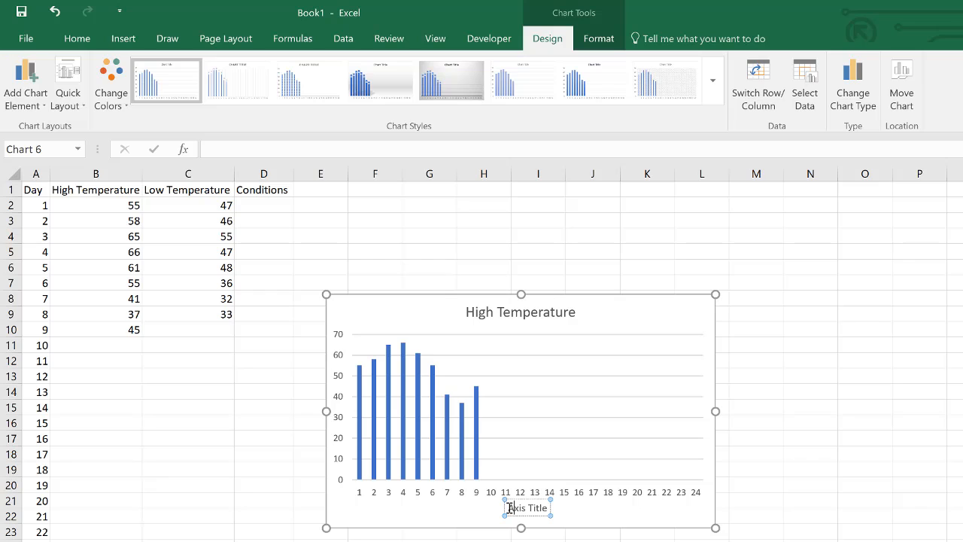
pyautogui.moveTo(510, 509); pyautogui.dragTo(546, 509)
pyautogui.write('Day')
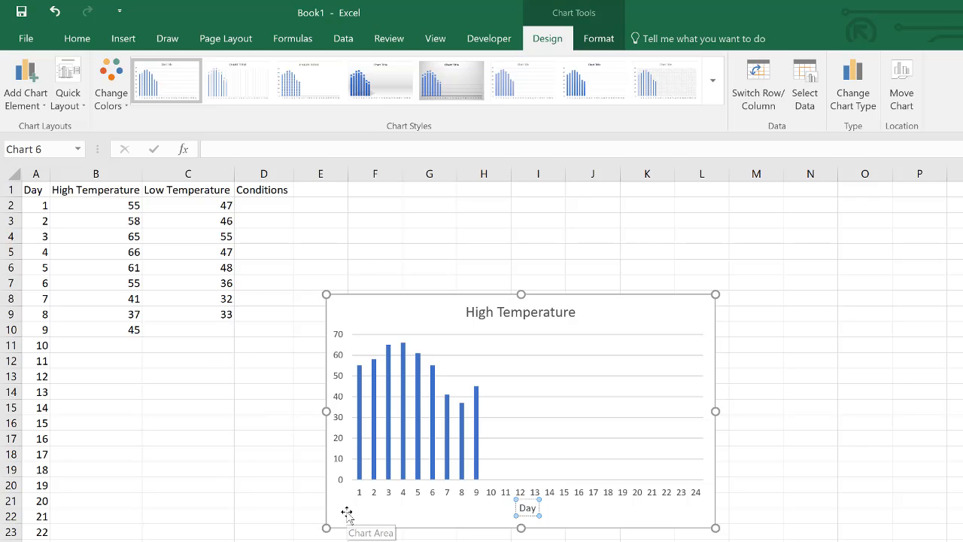
# - Add a primary vertical axis title to the High Temperature chart and change its text to Temperature
pyautogui.click(30, 99)
pyautogui.moveTo(45, 148)
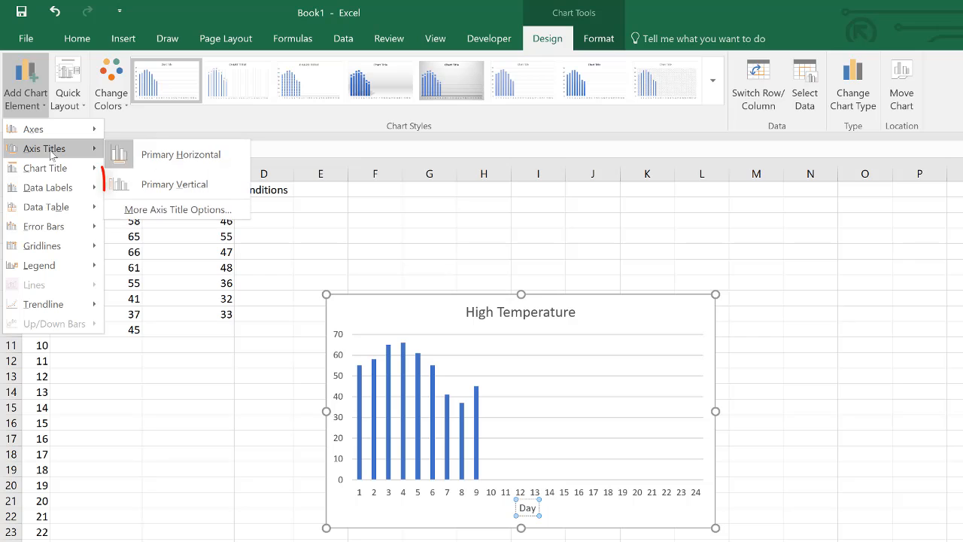
pyautogui.click(162, 187)
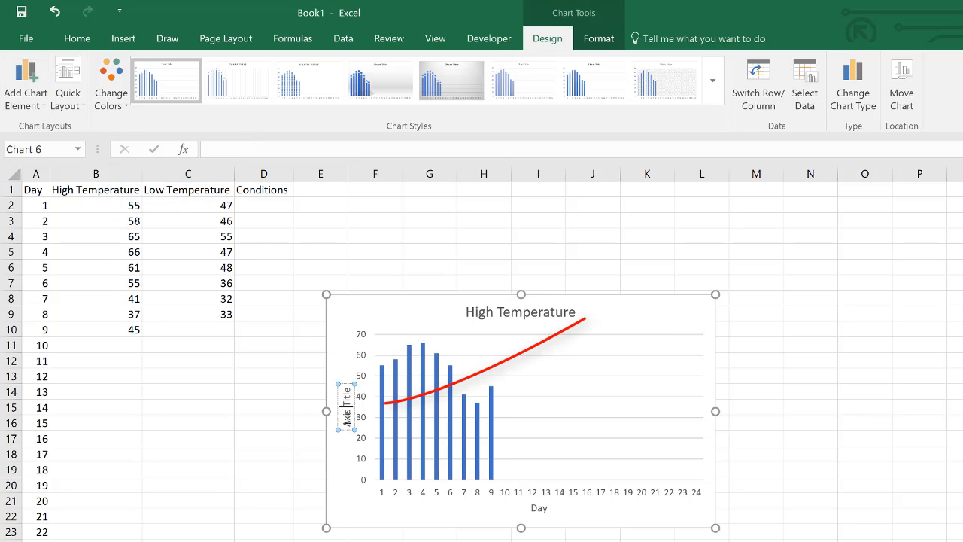
pyautogui.moveTo(347, 418); pyautogui.dragTo(347, 393)
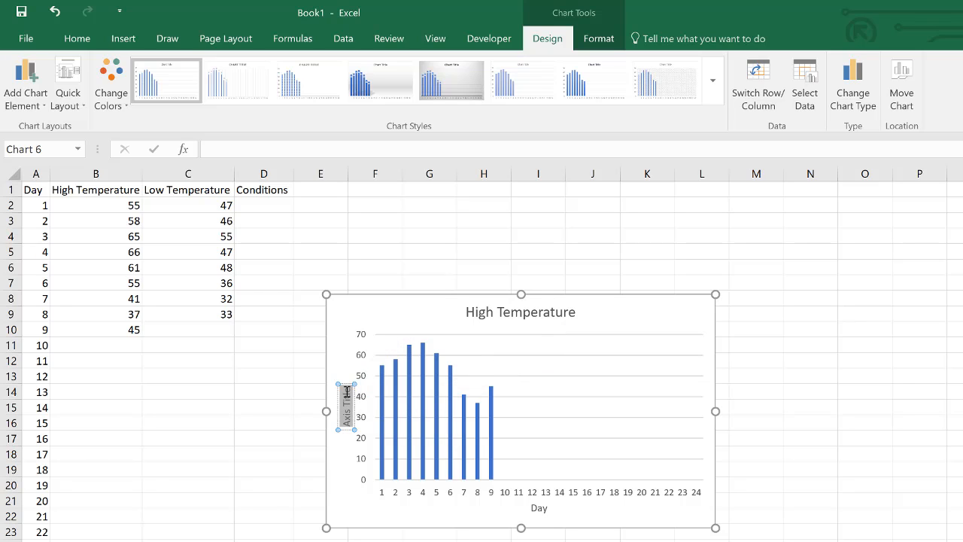
pyautogui.write('Tempe')
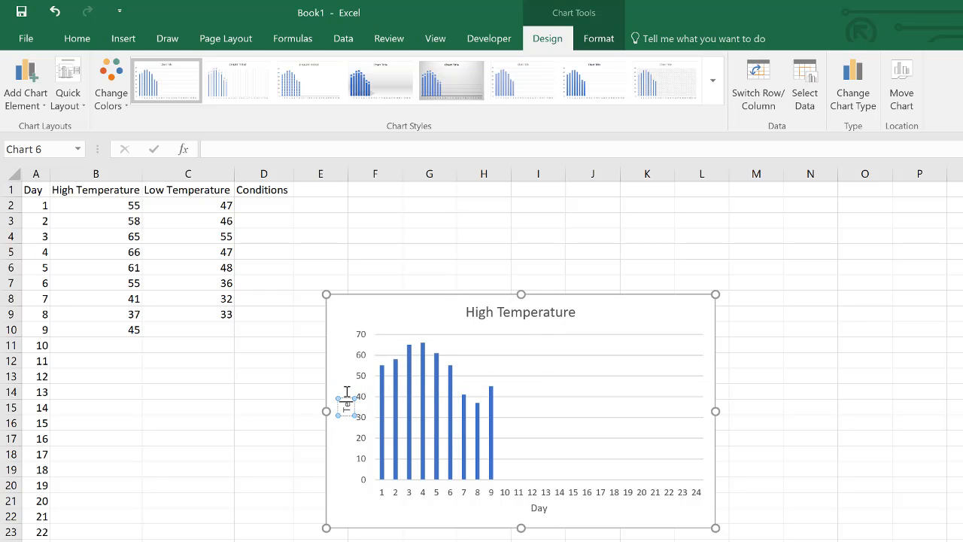
pyautogui.press('BackSpace')
pyautogui.press('BackSpace')
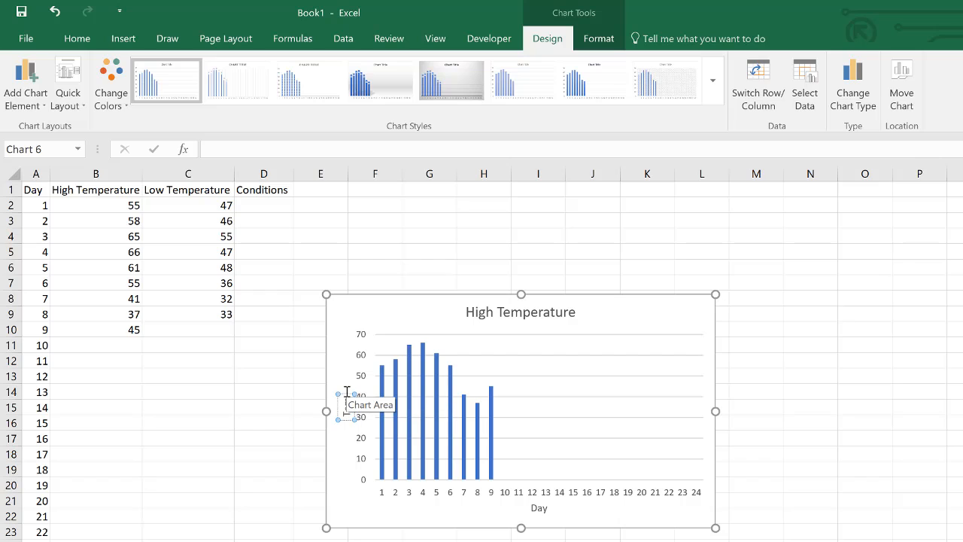
pyautogui.write('perature')
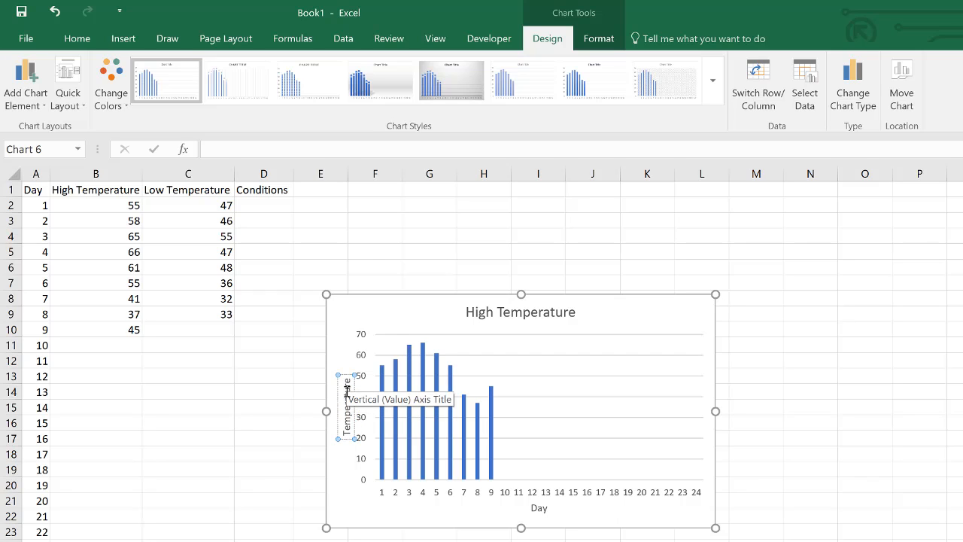
pyautogui.click(352, 520)
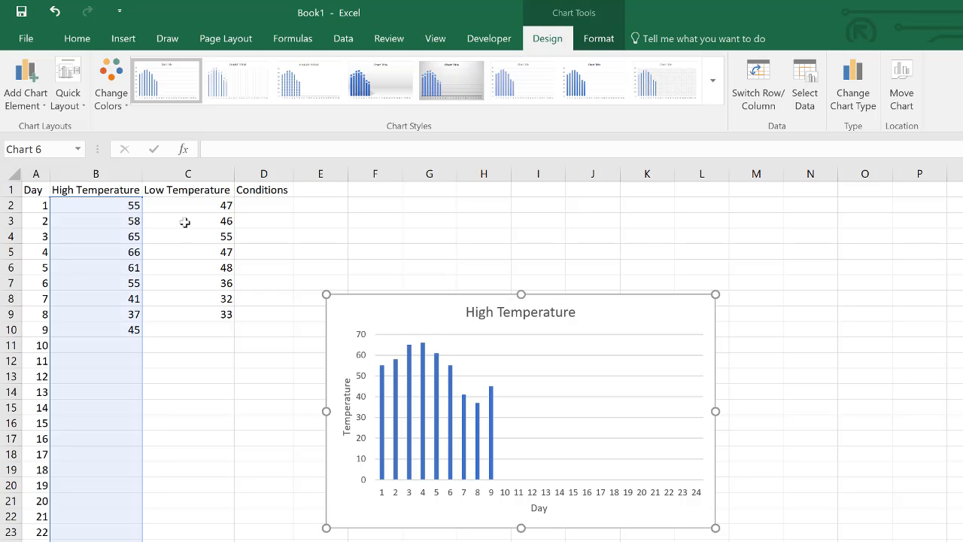
# - Add data labels at the outside end of the High Temperature chart's columns
pyautogui.click(45, 107)
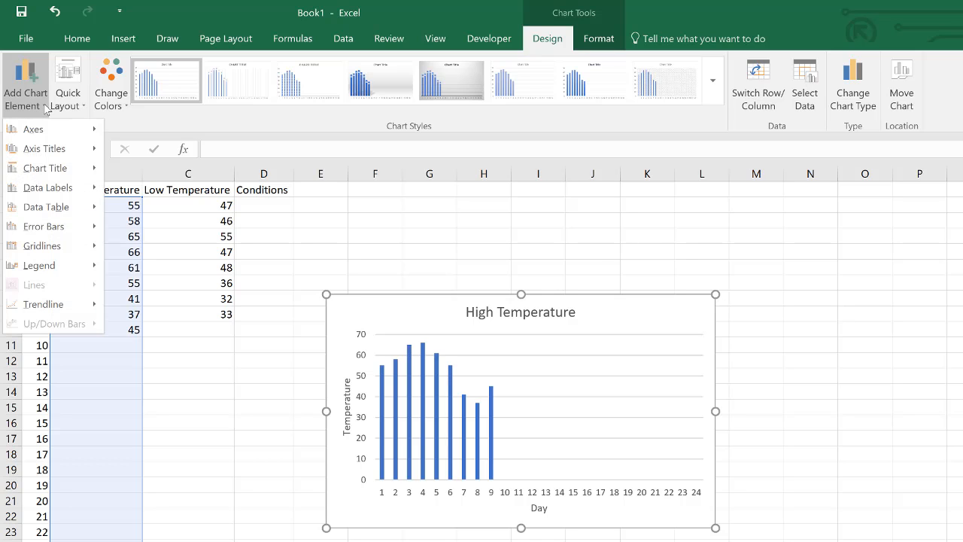
pyautogui.moveTo(53, 194)
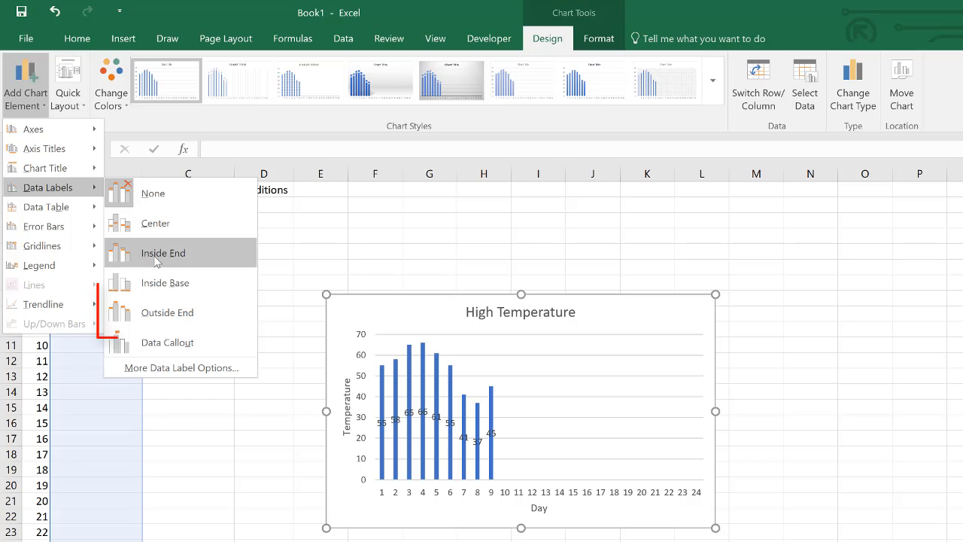
pyautogui.click(166, 316)
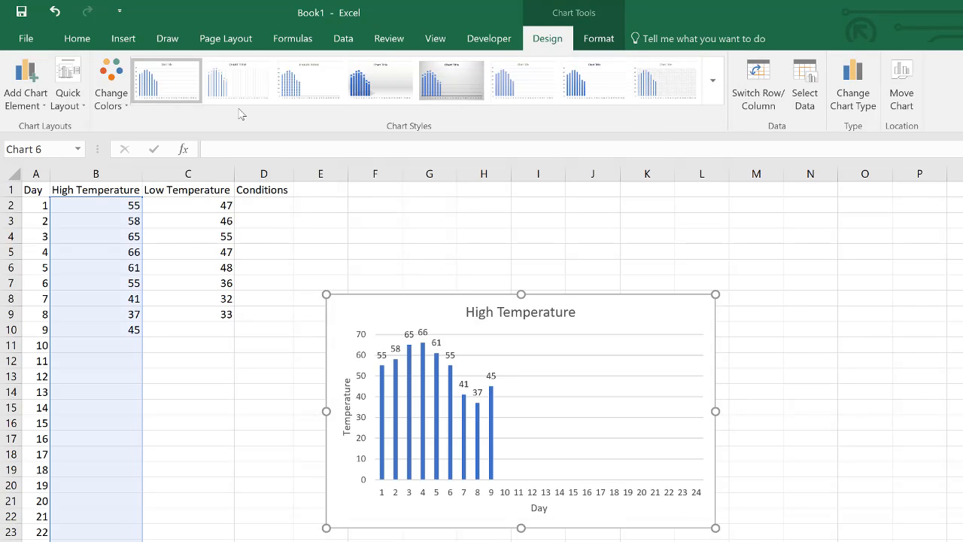
# - Recolor the High Temperature chart with the orange monochromatic palette and move it beside the table, starting at about E1
pyautogui.click(123, 109)
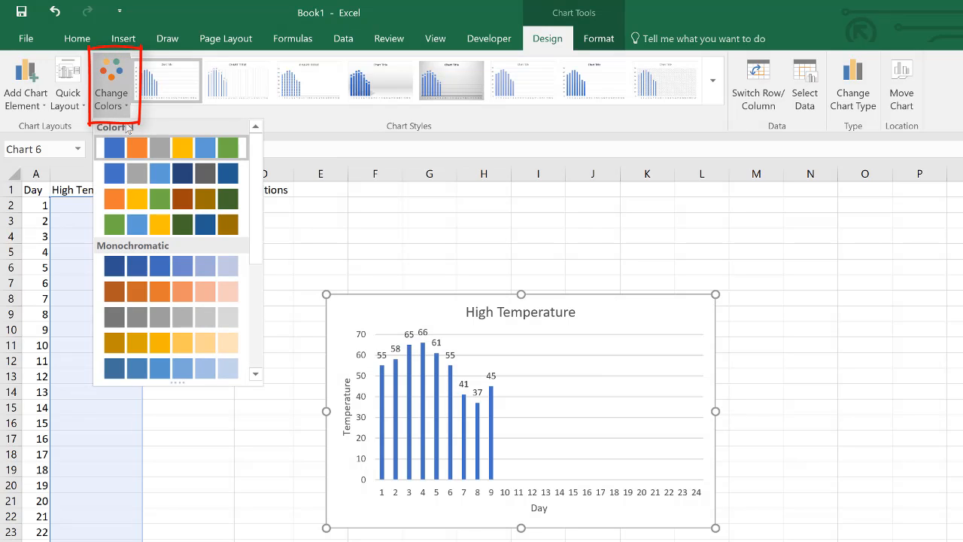
pyautogui.click(159, 297)
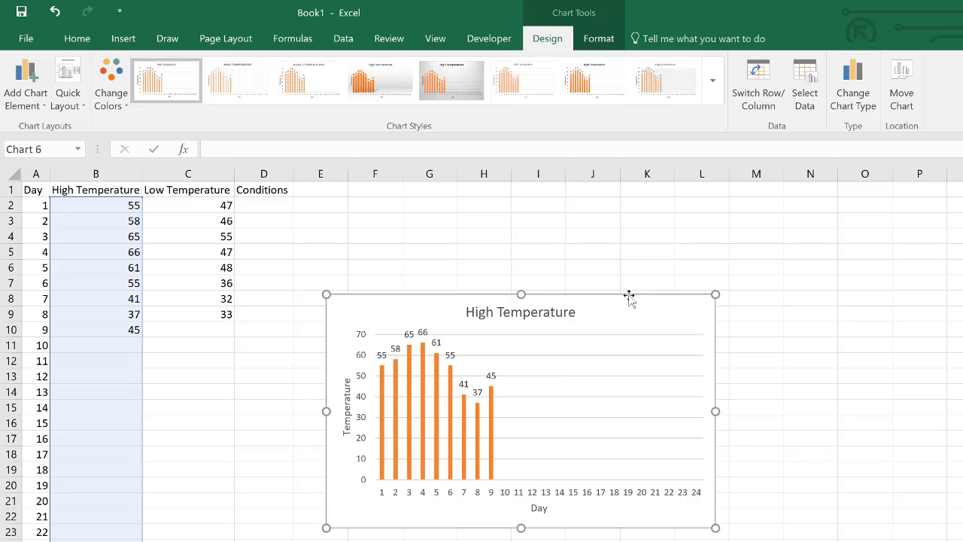
pyautogui.moveTo(633, 302); pyautogui.dragTo(605, 191)
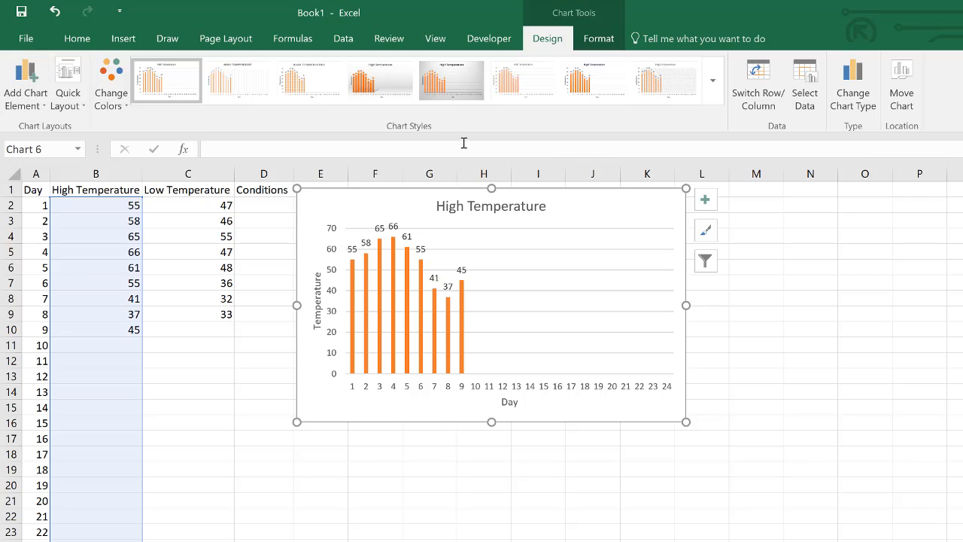
pyautogui.click(706, 201)
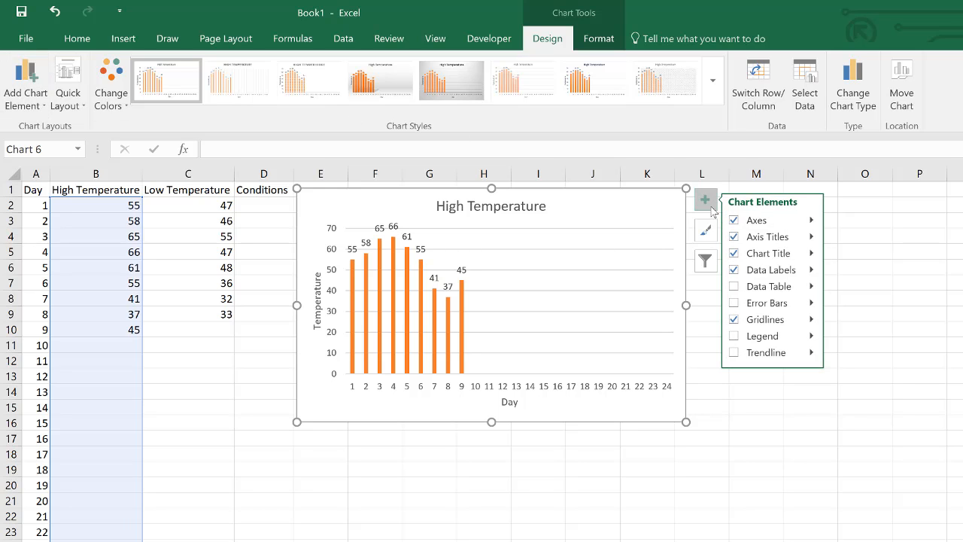
pyautogui.click(885, 248)
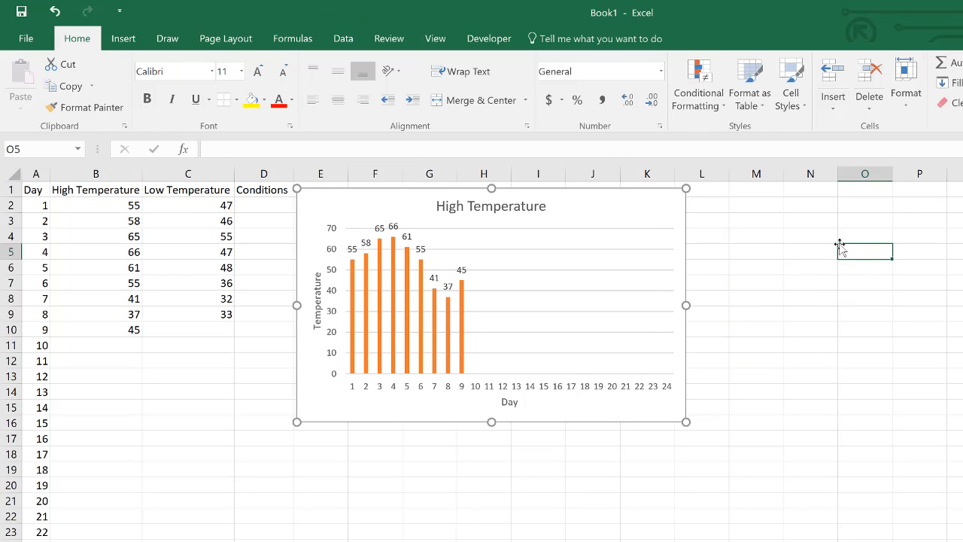
pyautogui.click(631, 212)
pyautogui.click(806, 285)
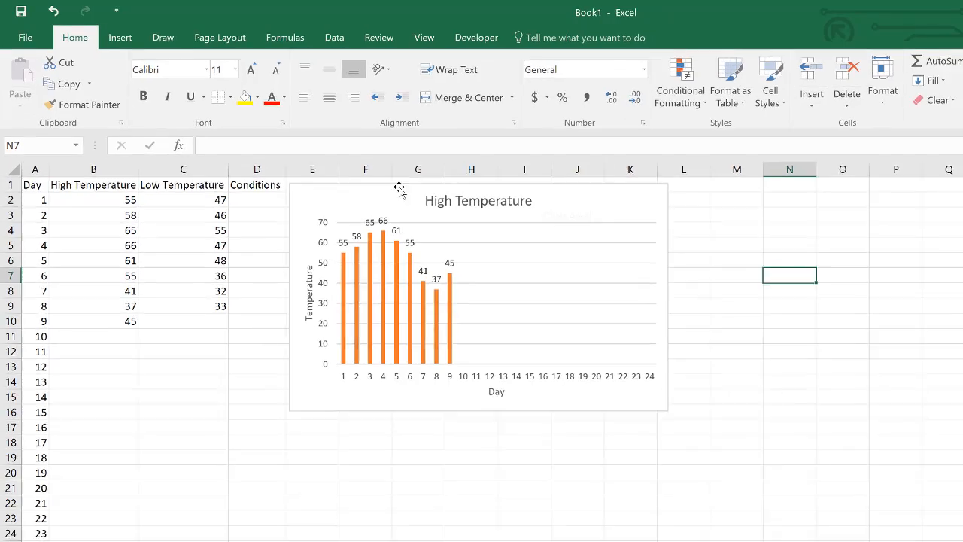
# - Insert a 2-D clustered bar chart from the Low Temperature cells C2 to C25
pyautogui.moveTo(210, 200); pyautogui.dragTo(173, 516)
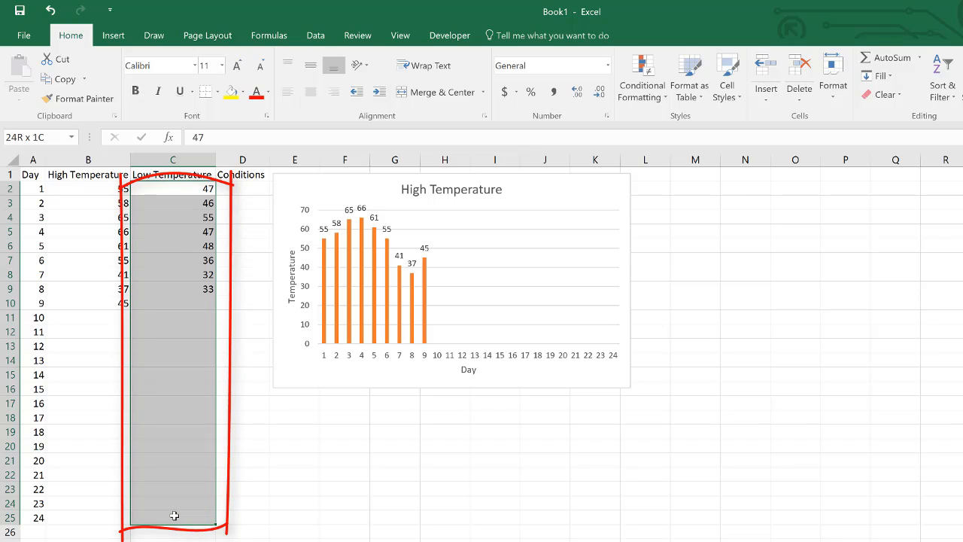
pyautogui.moveTo(174, 515); pyautogui.dragTo(174, 516)
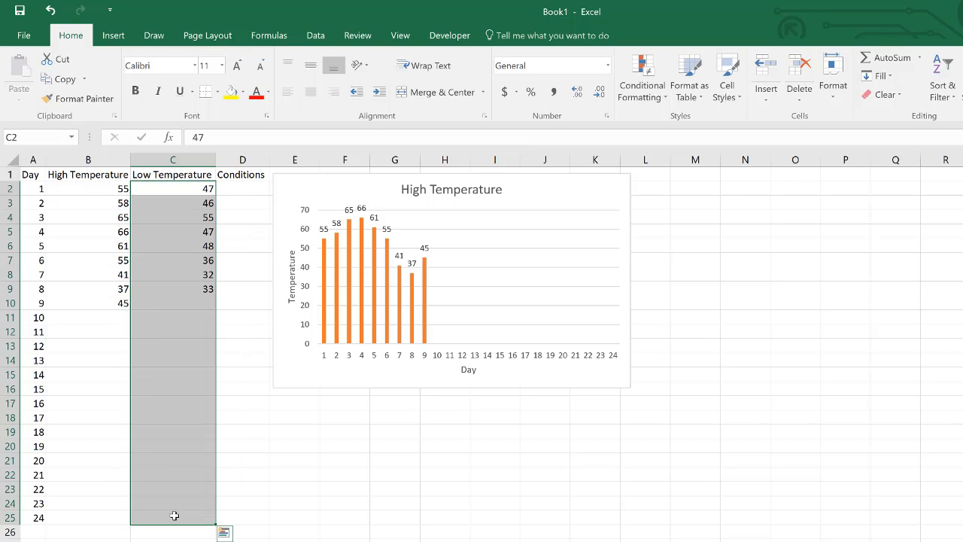
pyautogui.click(115, 43)
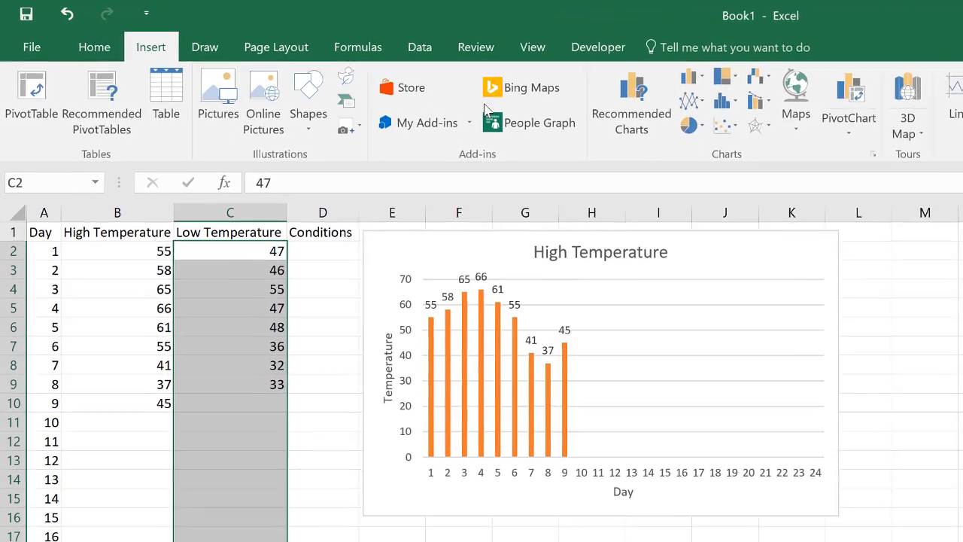
pyautogui.click(715, 78)
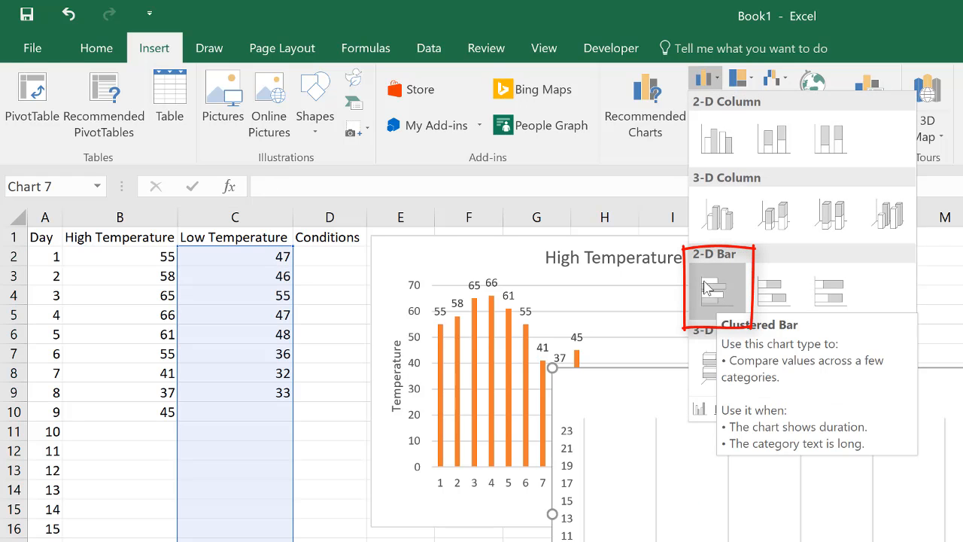
pyautogui.click(708, 288)
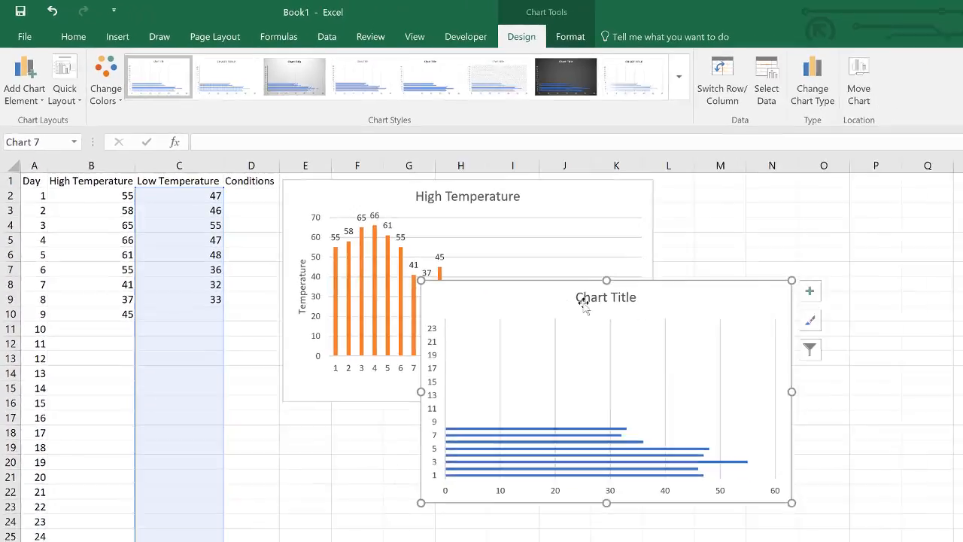
pyautogui.moveTo(676, 296); pyautogui.dragTo(434, 348)
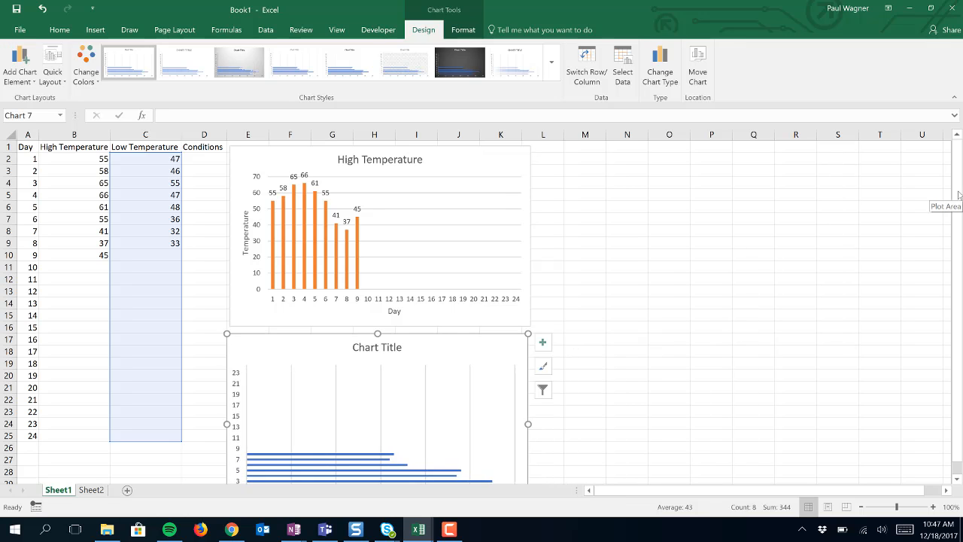
pyautogui.moveTo(956, 151); pyautogui.dragTo(960, 260)
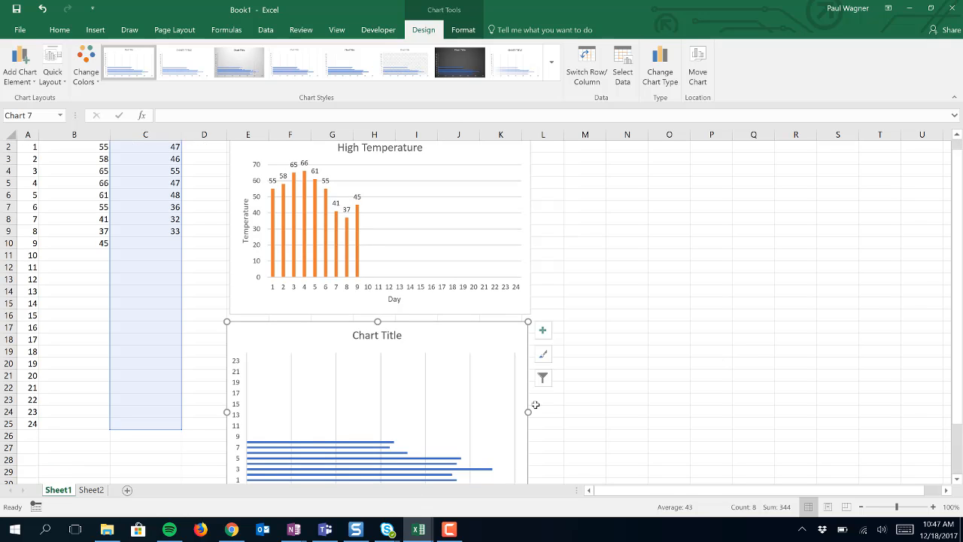
pyautogui.moveTo(438, 356); pyautogui.dragTo(500, 316)
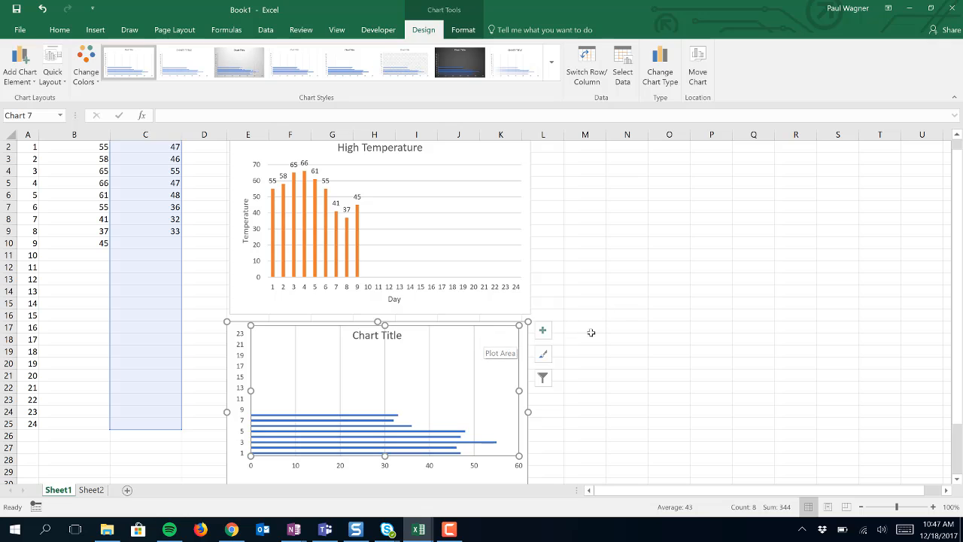
pyautogui.click(43, 9)
pyautogui.click(575, 290)
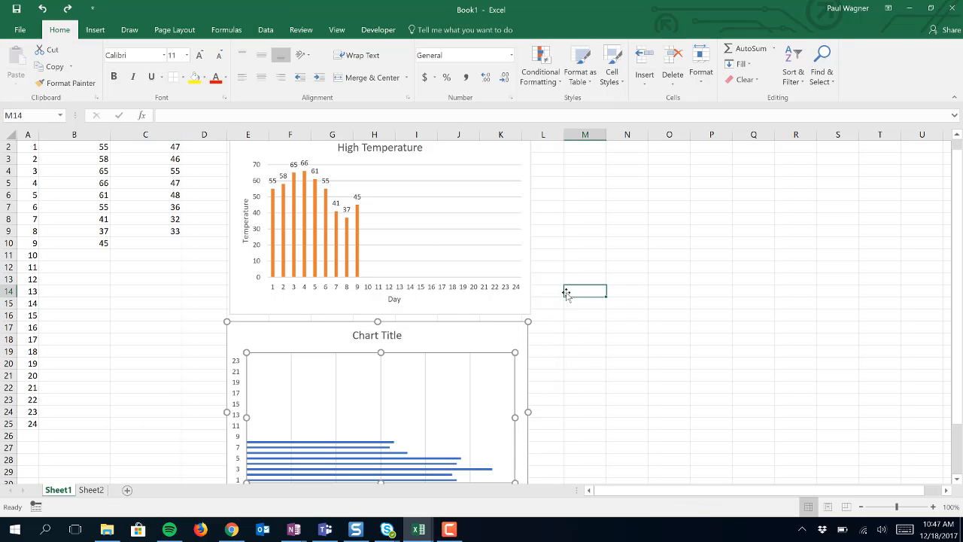
# - Move the low temperature bar chart beside the High Temperature chart, starting in column L, and stretch its height down to about row 29
pyautogui.click(459, 340)
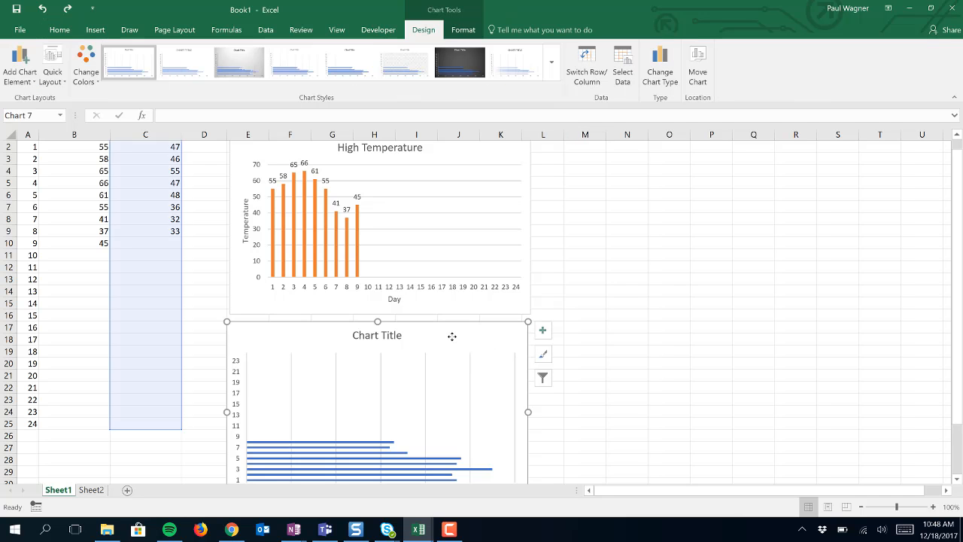
pyautogui.moveTo(454, 340); pyautogui.dragTo(766, 170)
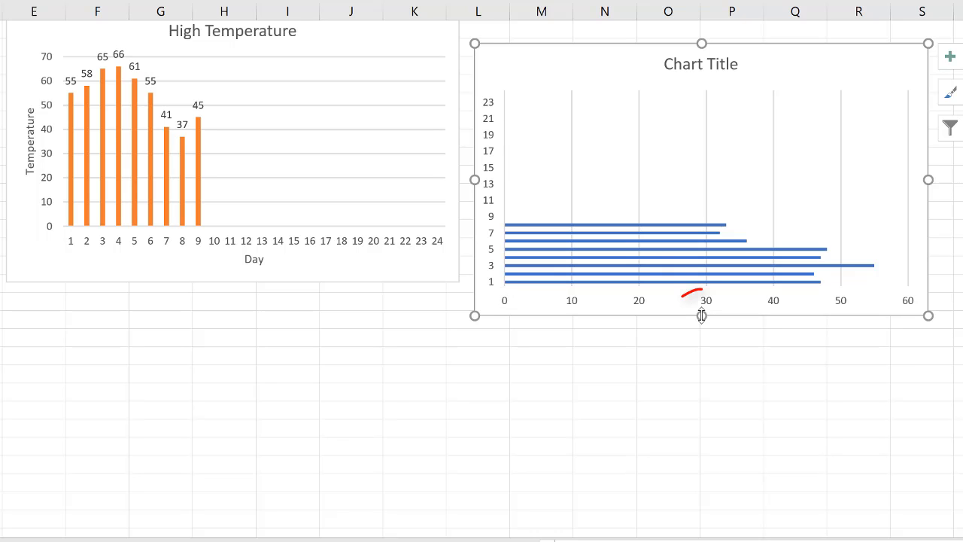
pyautogui.moveTo(702, 315); pyautogui.dragTo(694, 516)
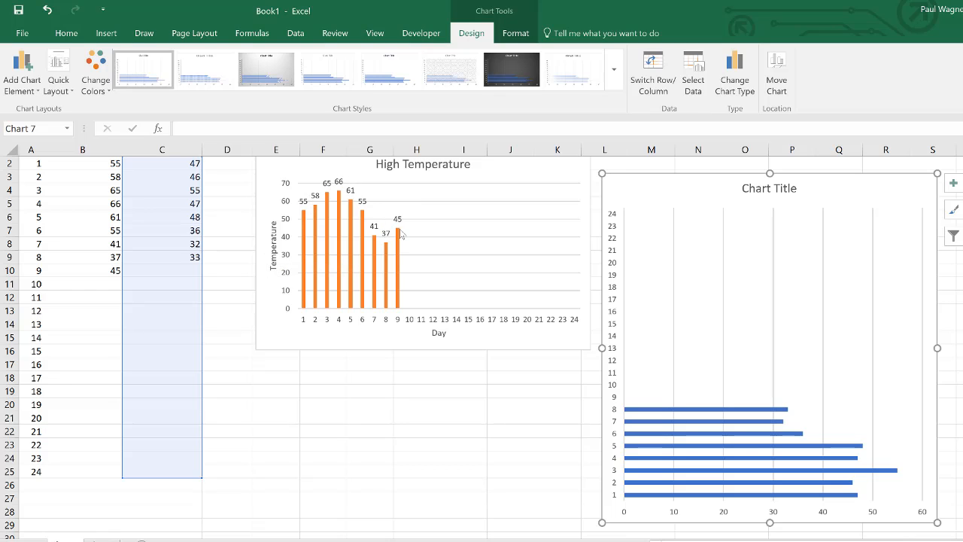
pyautogui.moveTo(401, 241)
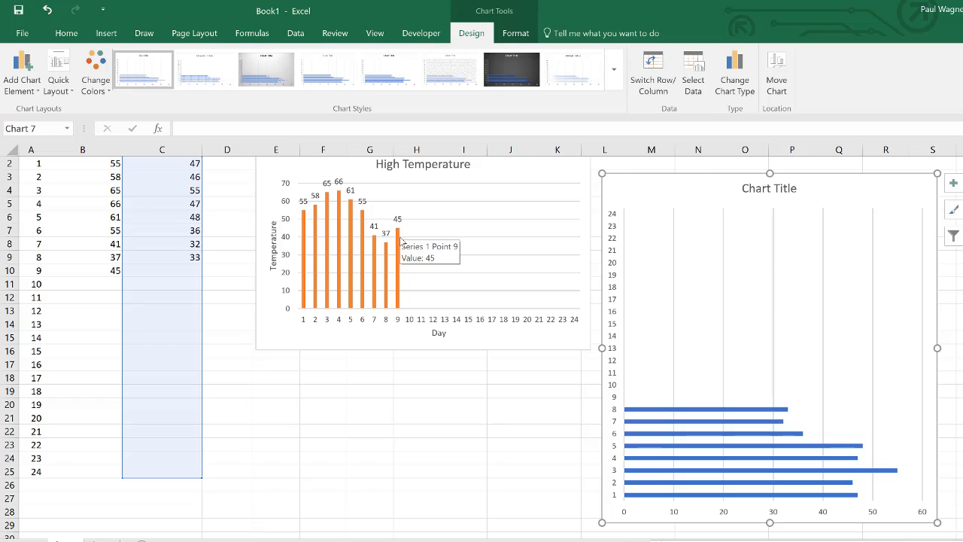